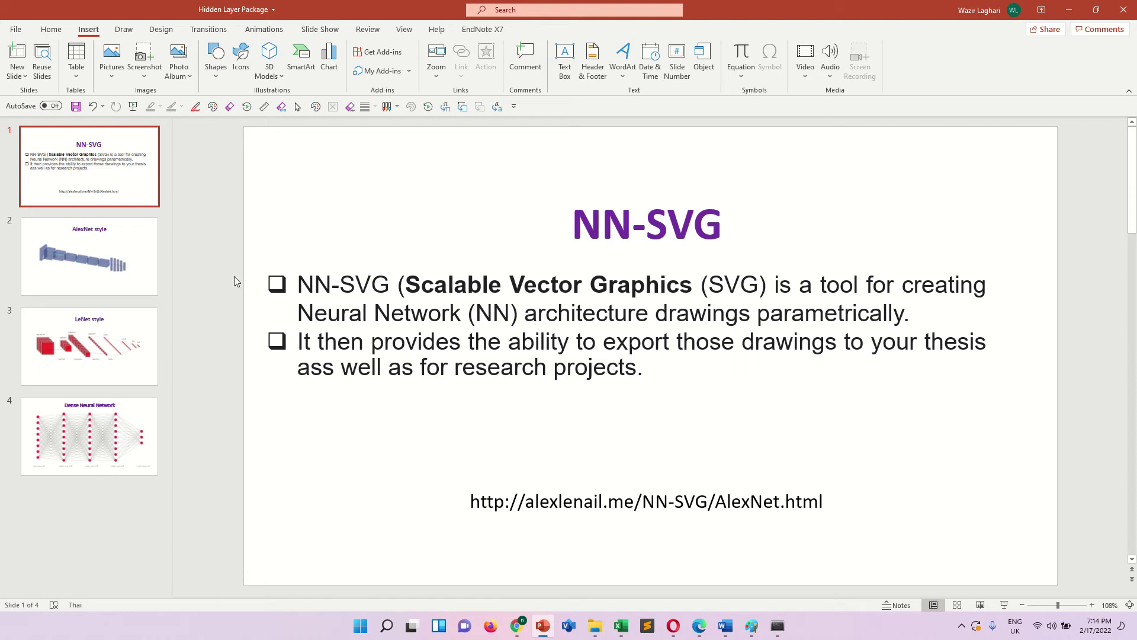
- View the AlexNet, LeNet and Dense Neural Network slides in turn
click(90, 268)
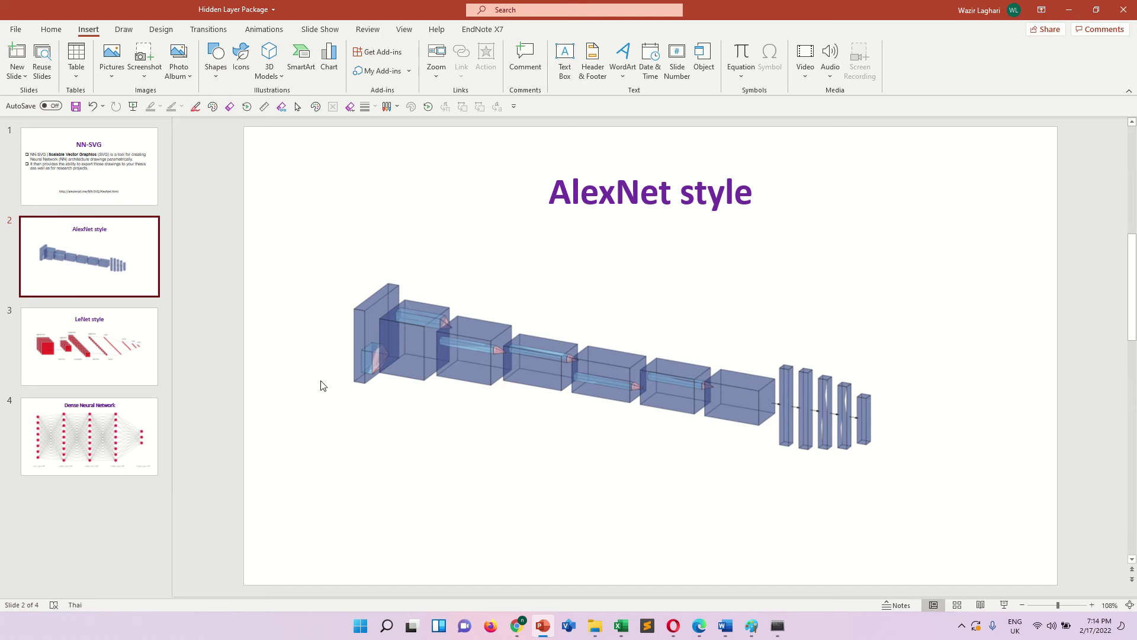
click(121, 343)
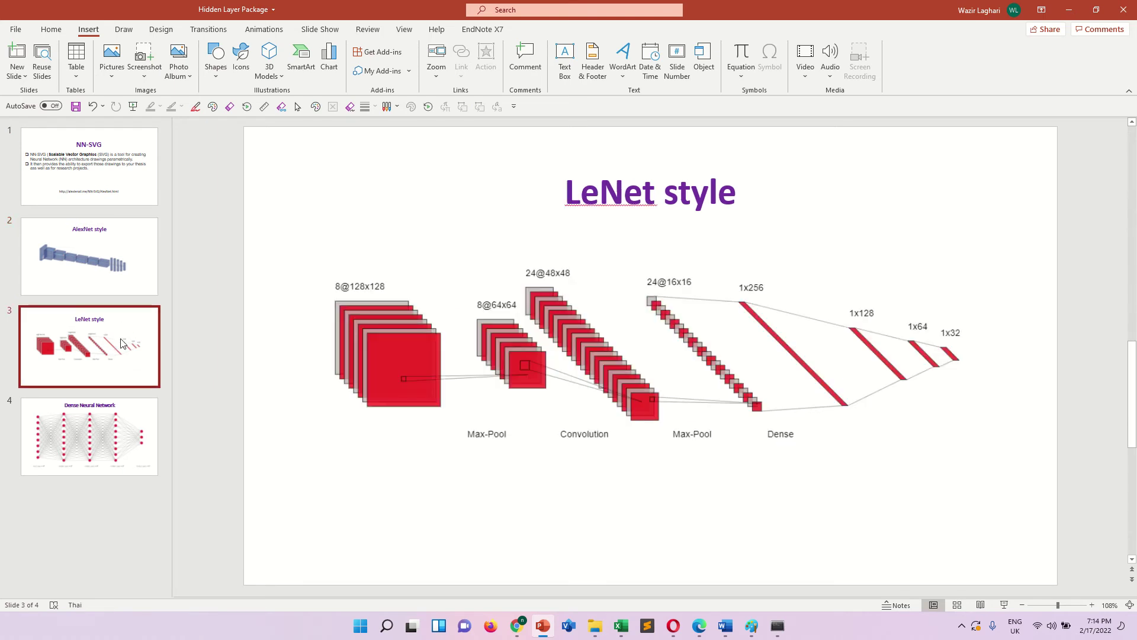
click(88, 447)
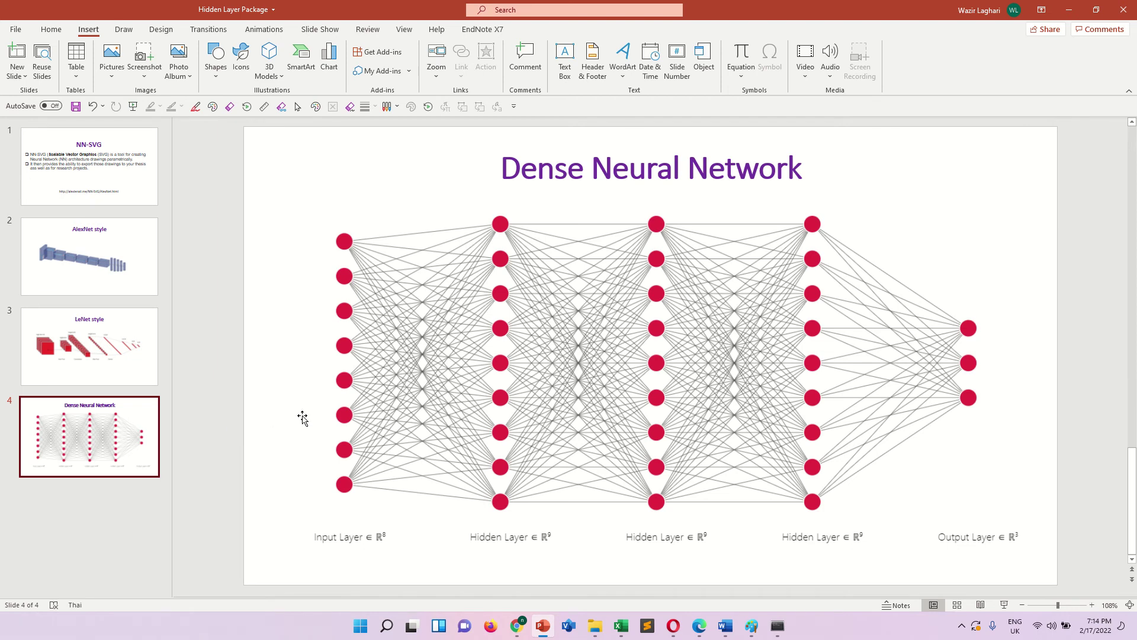
- Save the presentation and select the AlexNet web address on the title slide
click(73, 179)
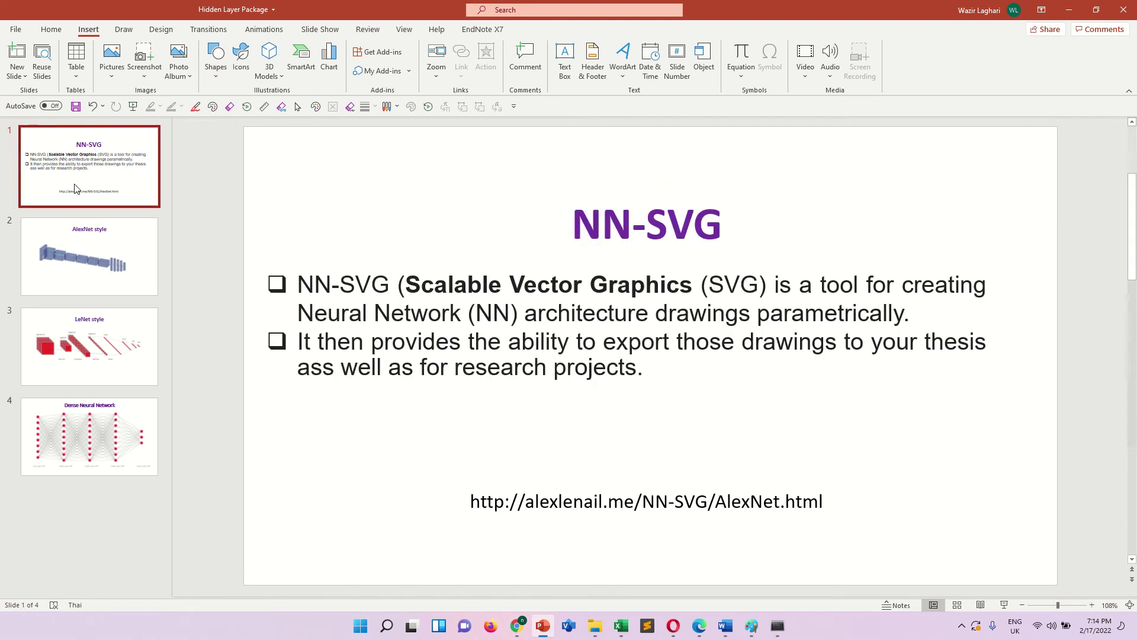
click(645, 489)
key(Escape)
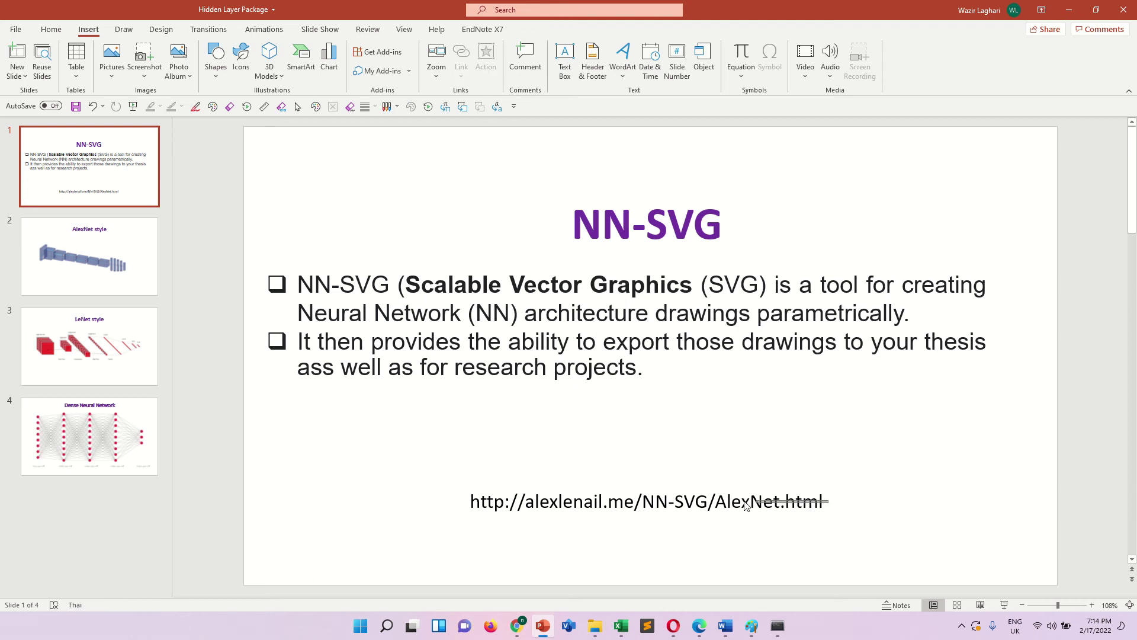
click(584, 508)
key(ctrl+s)
triple_click(579, 505)
key(ctrl+c)
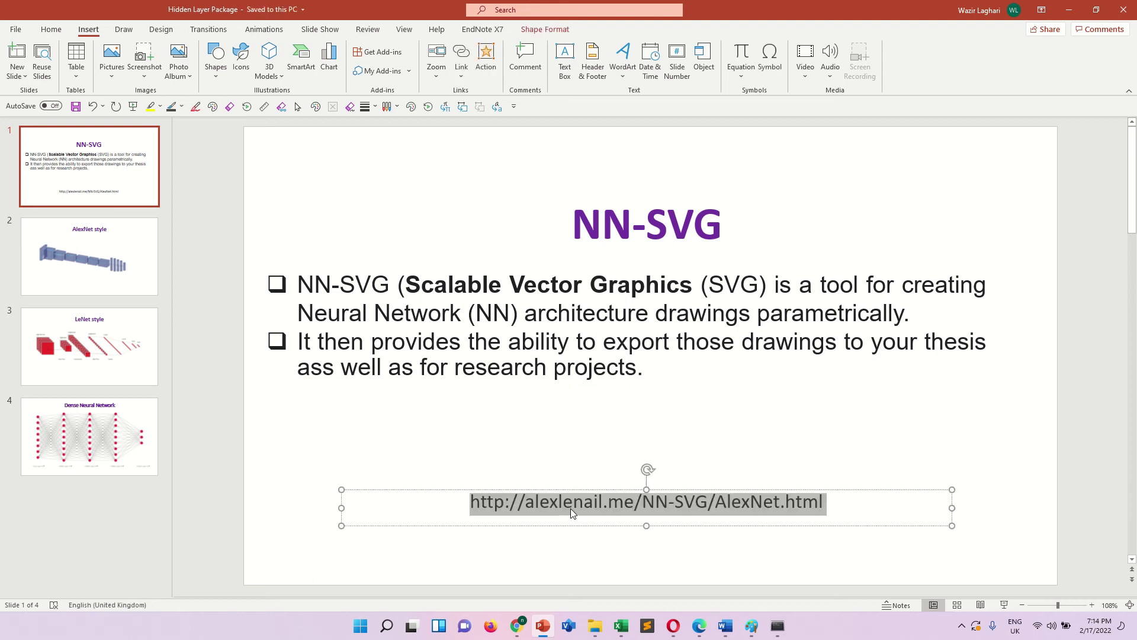
- Paste the address into Chrome and load the NN-SVG AlexNet page
mouse_move(522, 630)
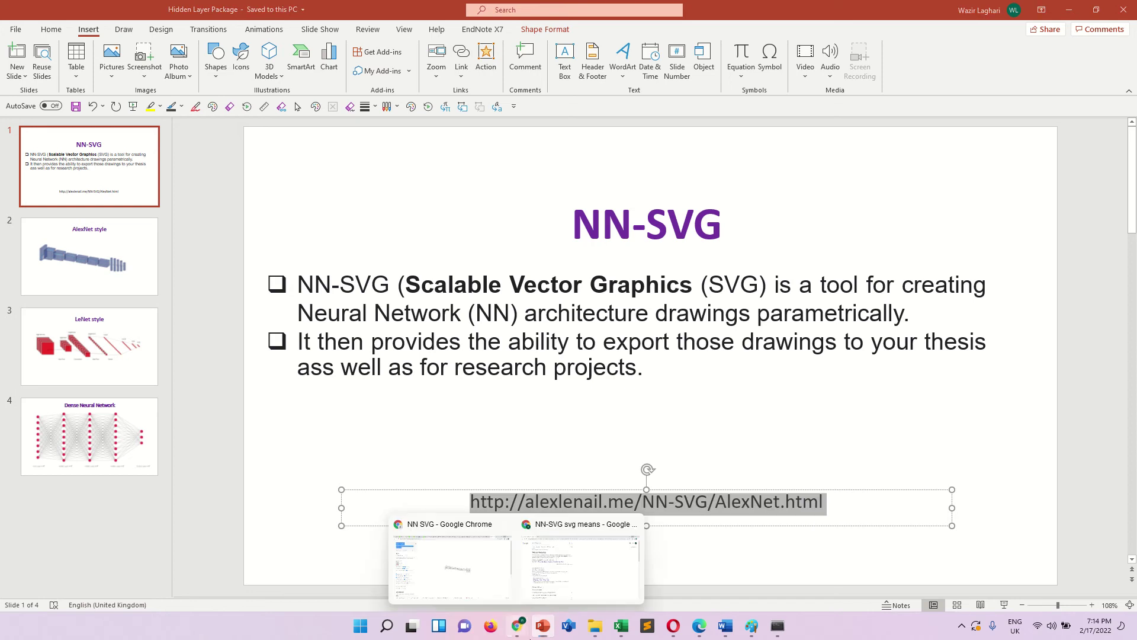
click(565, 558)
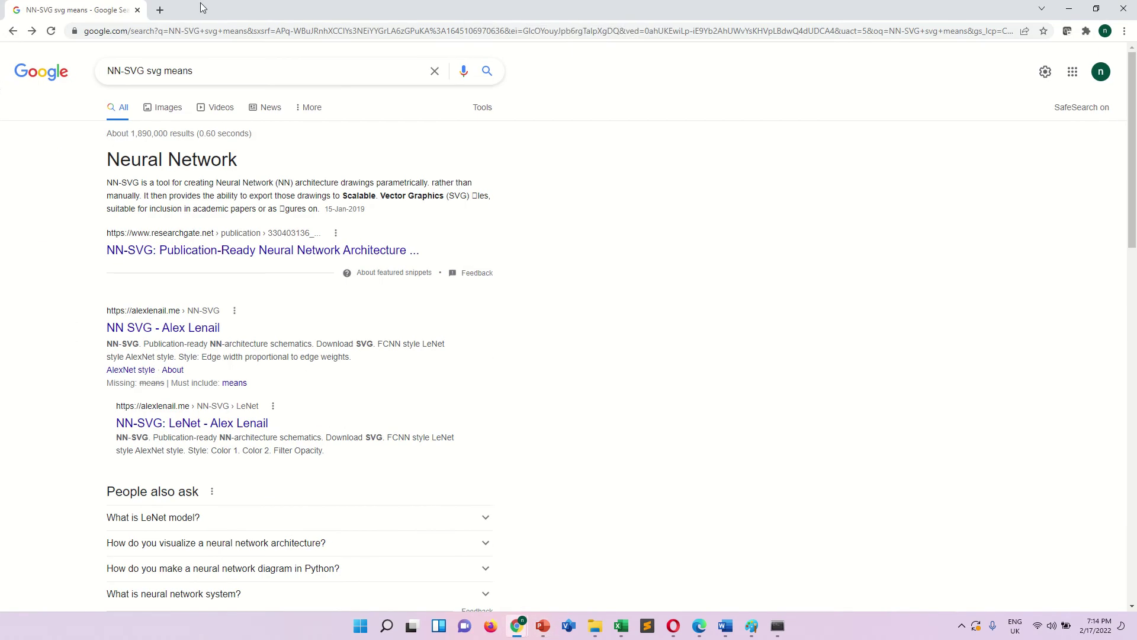
click(203, 31)
key(ctrl+v)
key(Return)
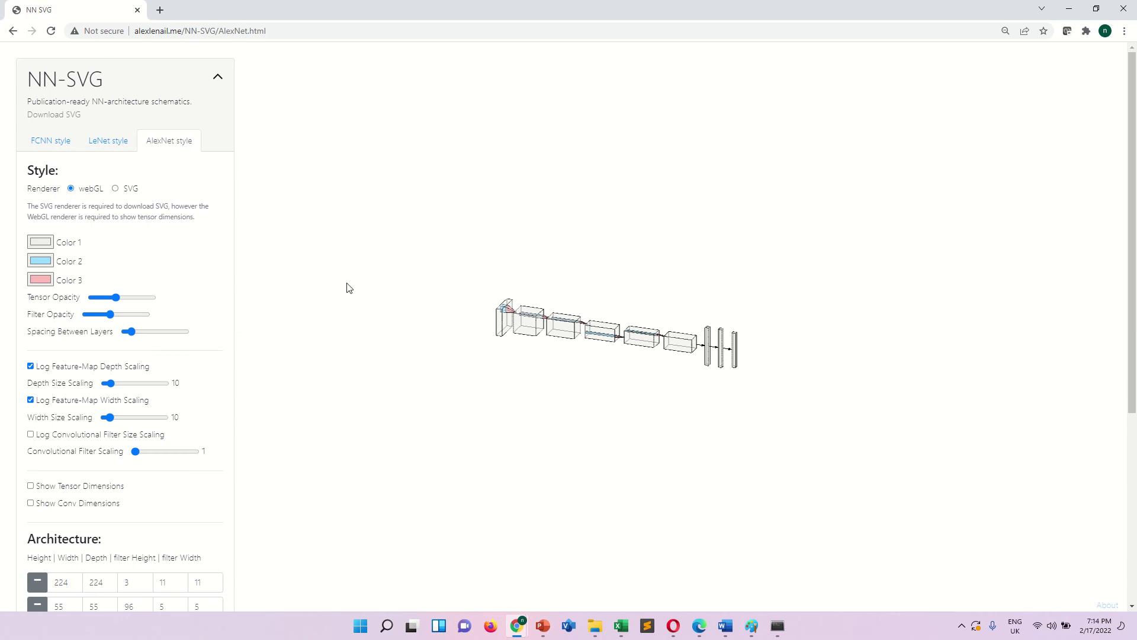
- Fill the Architecture add-row with 13, 13, 256, filter 3×3, and add the layer
scroll(391, 308, up, 3)
scroll(391, 308, up, 3)
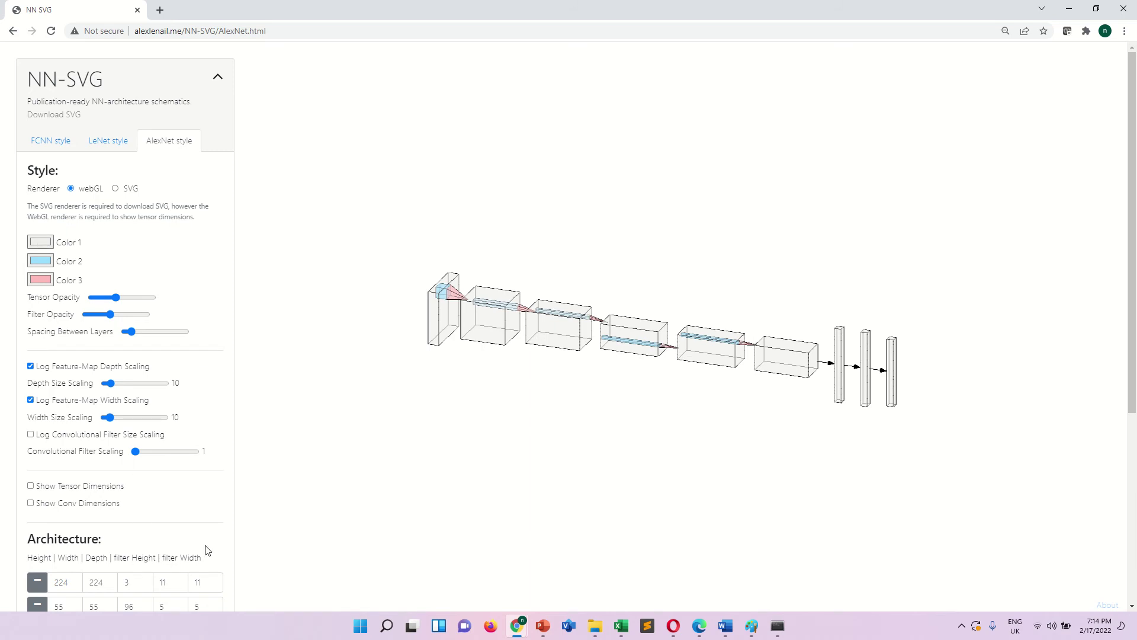
scroll(236, 514, down, 2)
scroll(235, 514, up, 3)
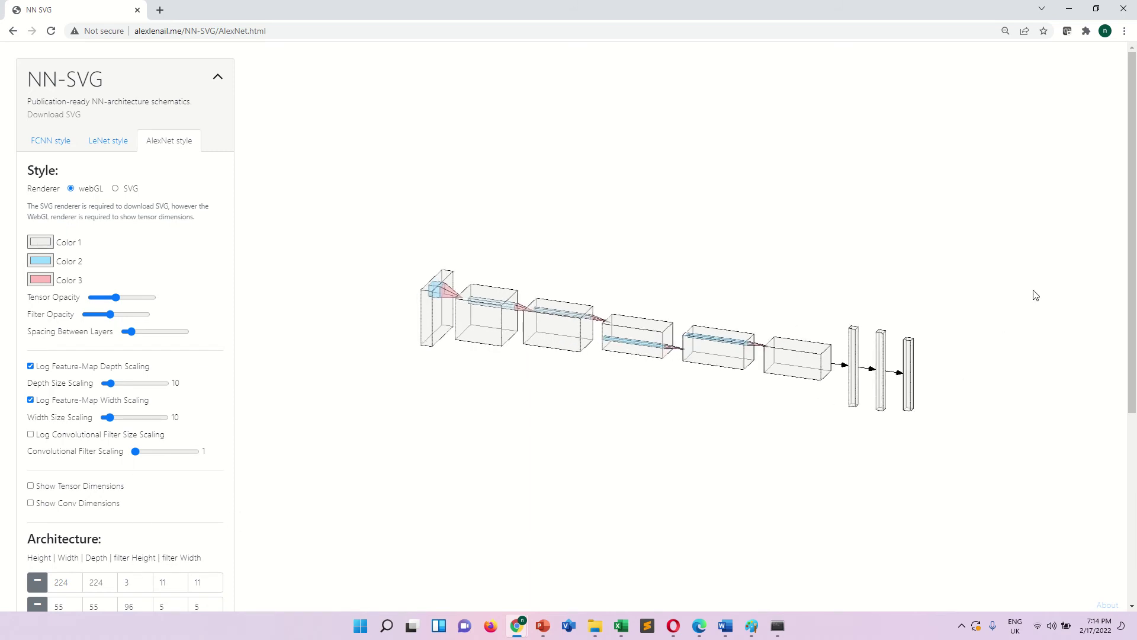
scroll(1130, 231, down, 4)
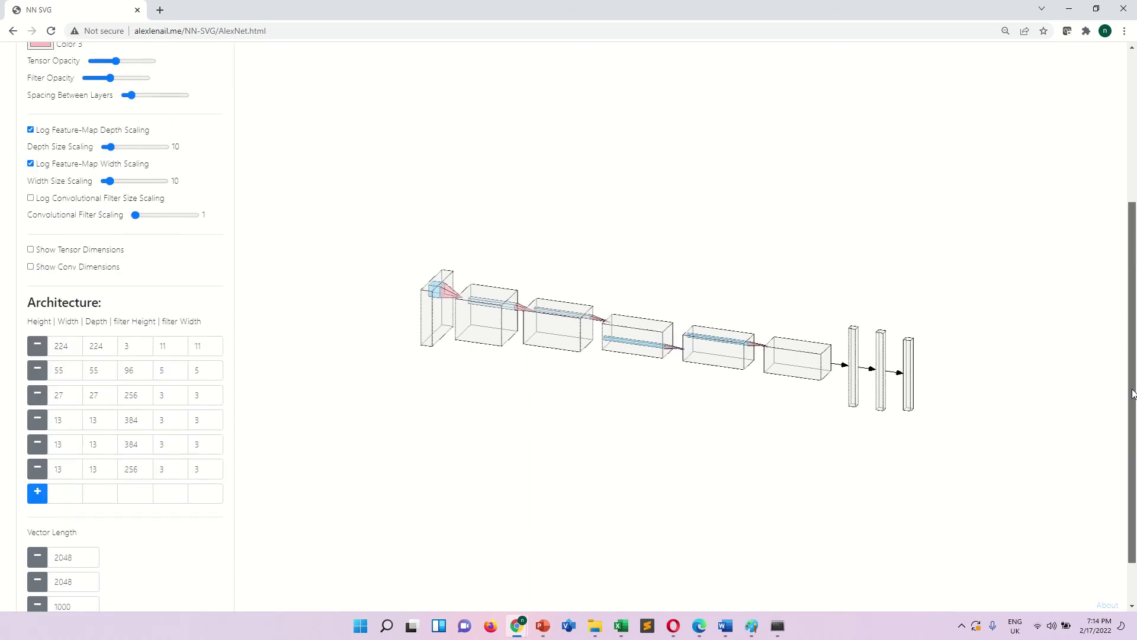
click(72, 497)
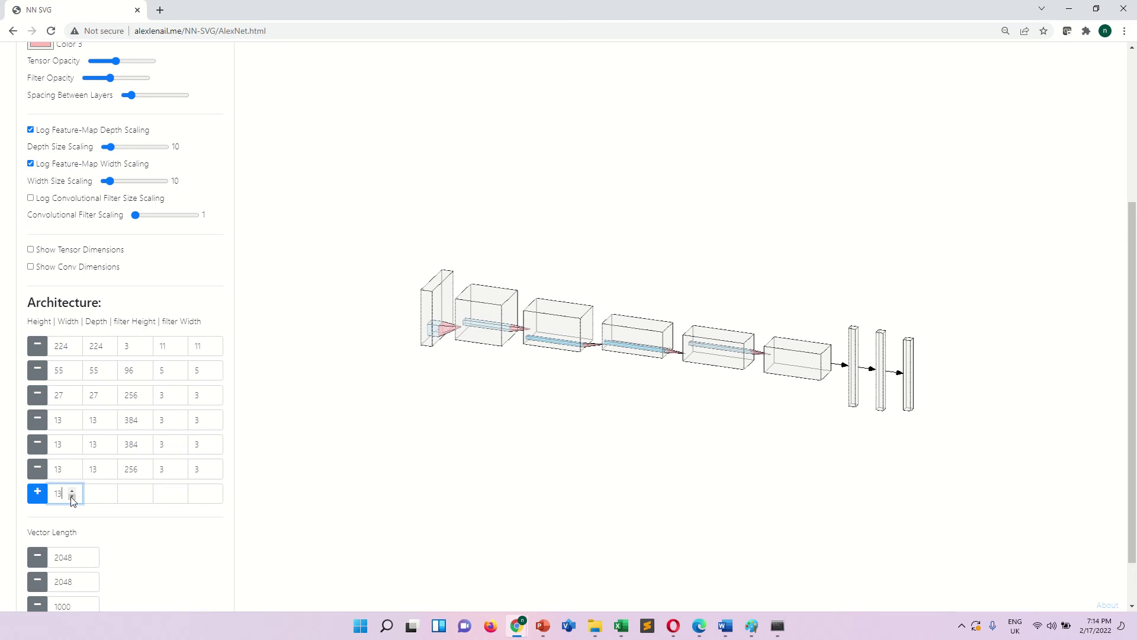
key(Tab)
text(13)
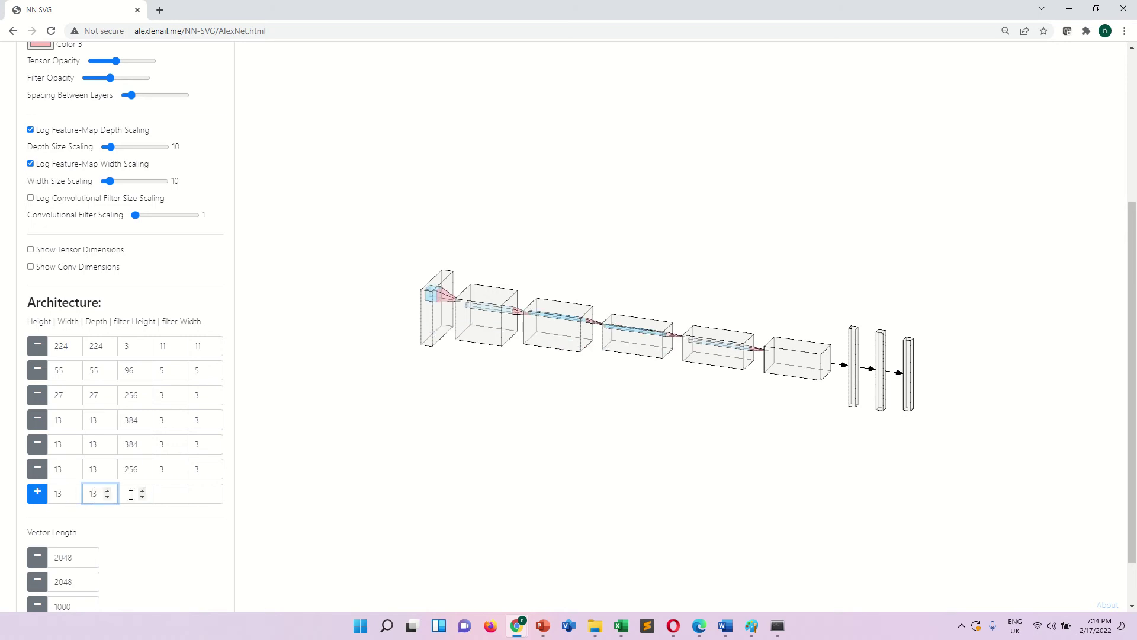
click(131, 495)
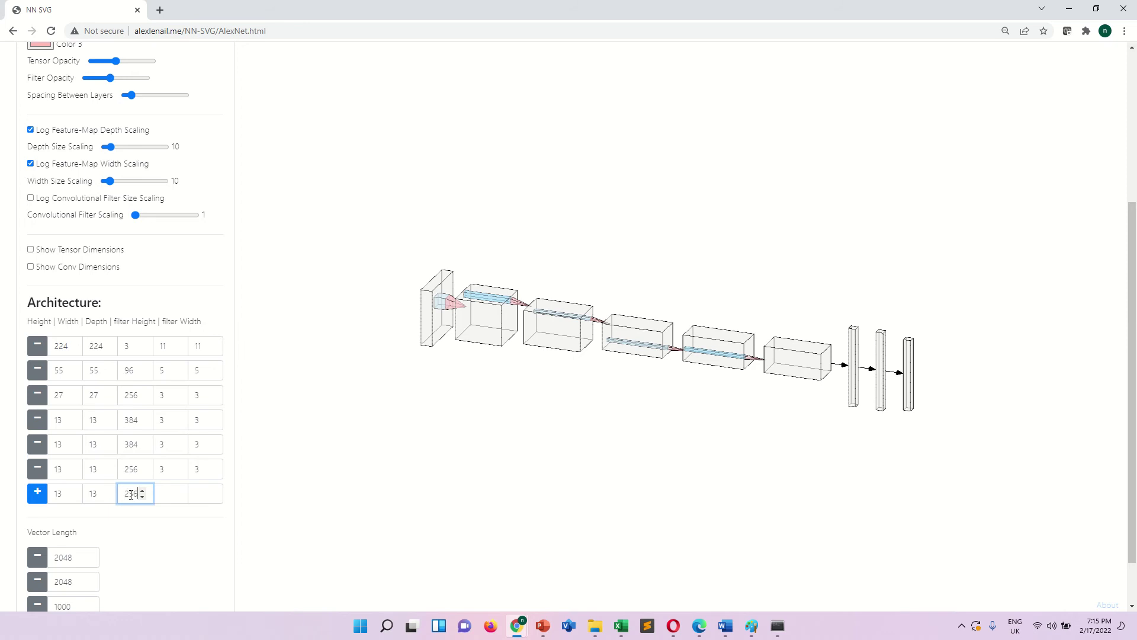
click(170, 495)
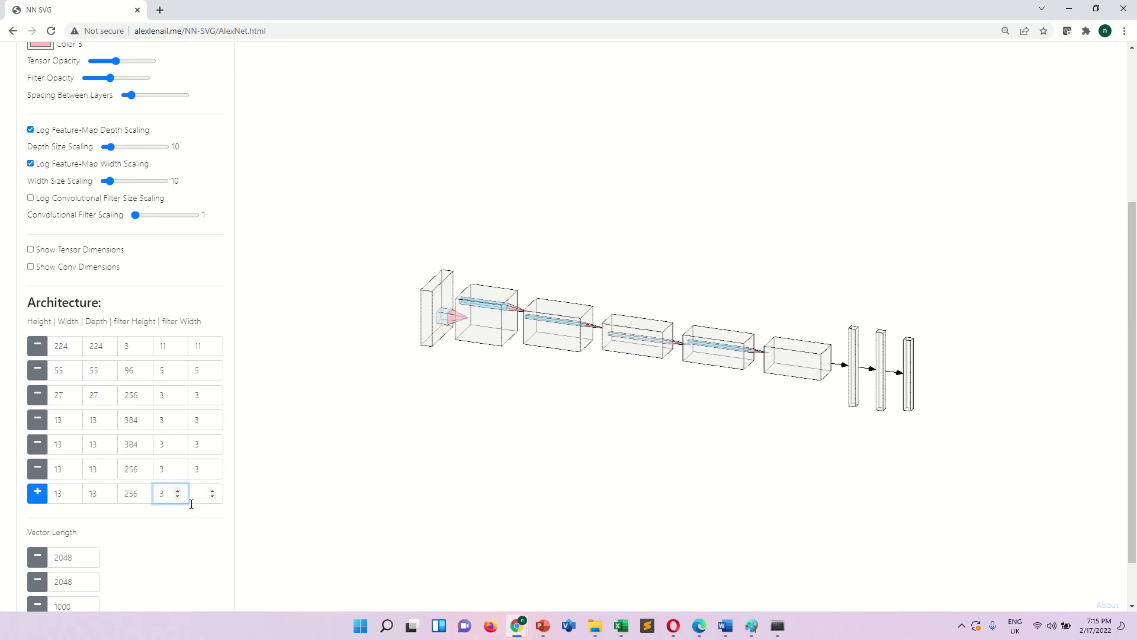
text(3)
click(194, 500)
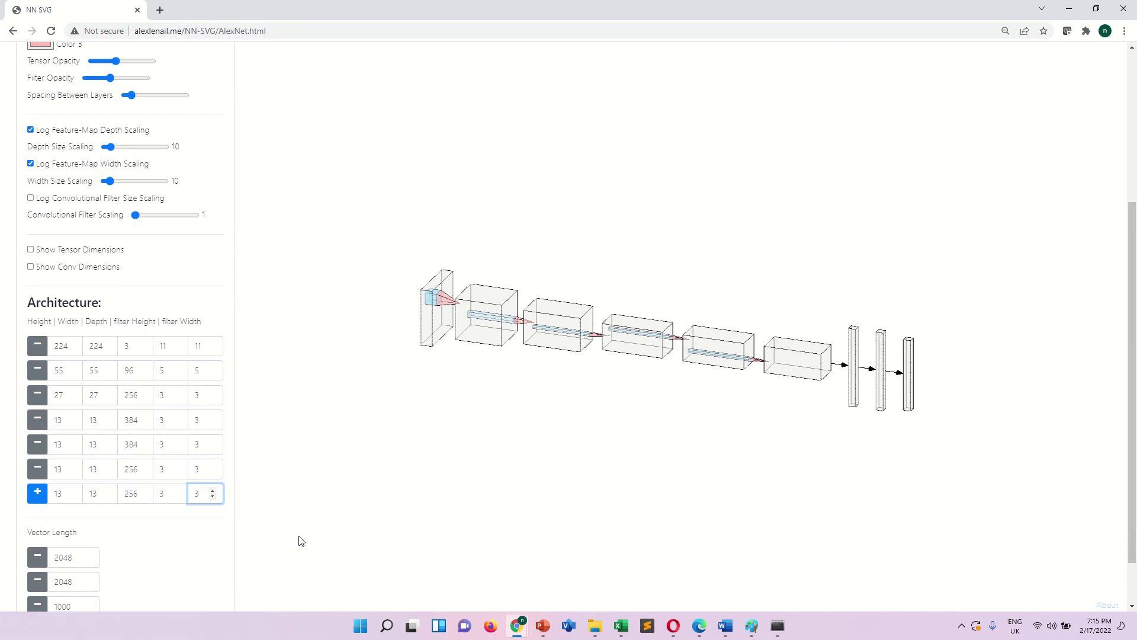
click(188, 534)
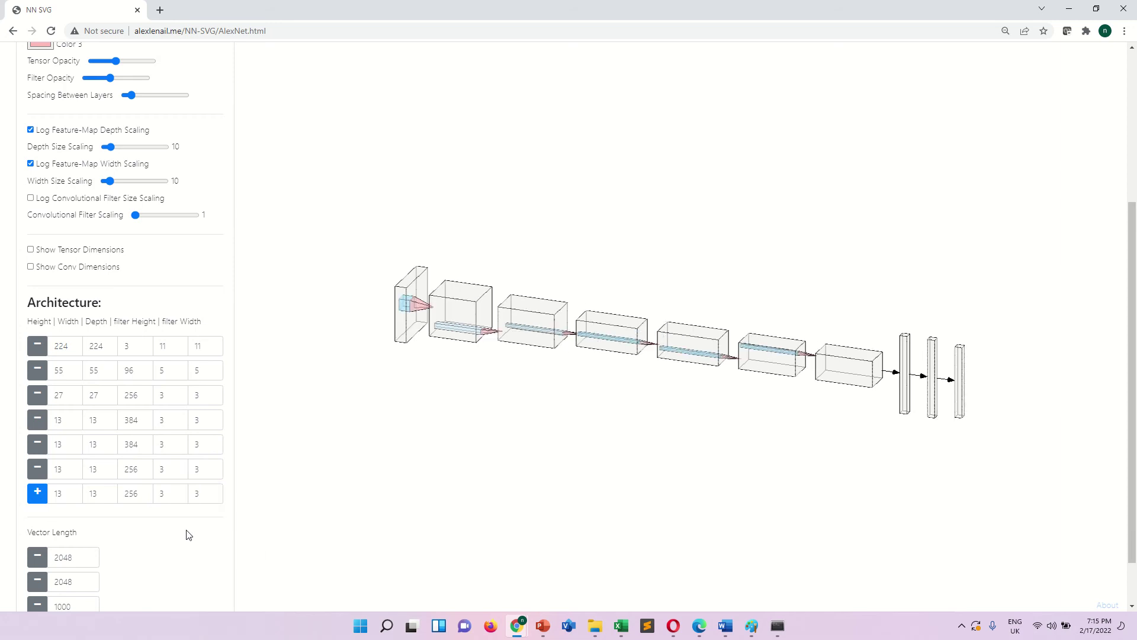
- Set Convolutional Filter Scaling to 3 and Width Size Scaling to 32, keeping depth scaling 10
click(149, 217)
click(124, 183)
click(135, 147)
click(109, 147)
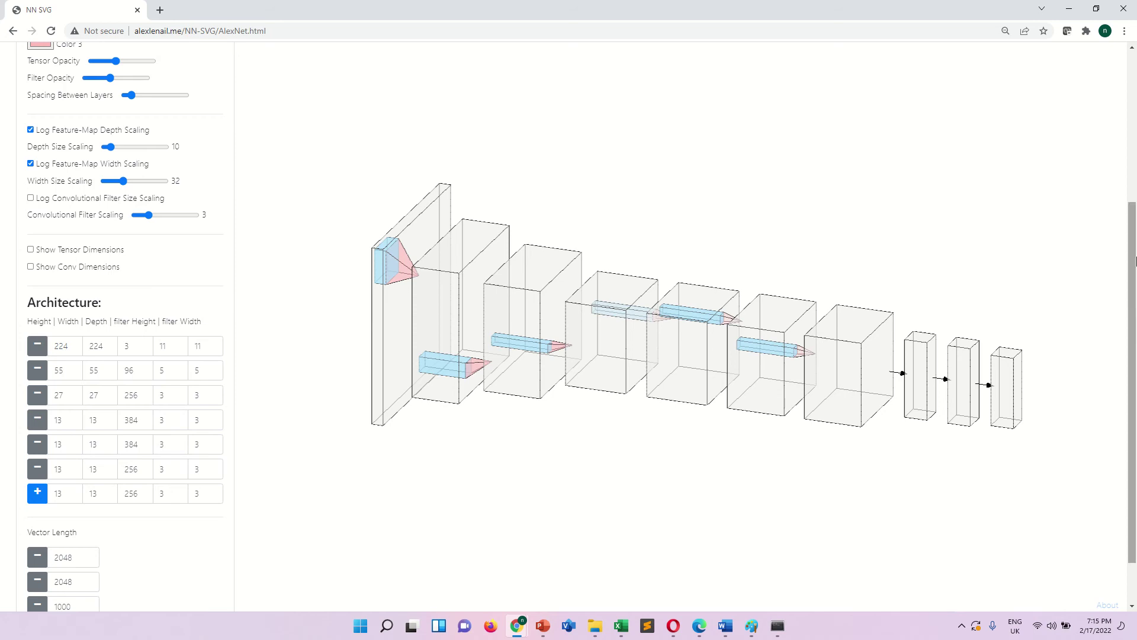
- Set Color 1 to red (226, 40, 40) and rotate the 3-D view
scroll(1122, 171, up, 3)
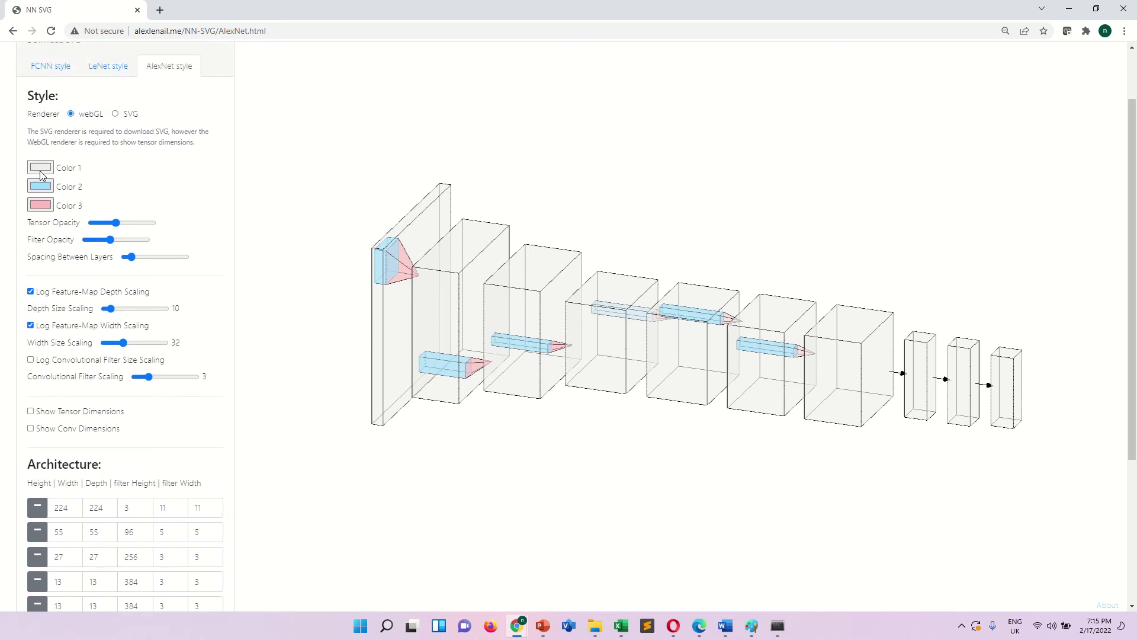
click(52, 169)
click(132, 189)
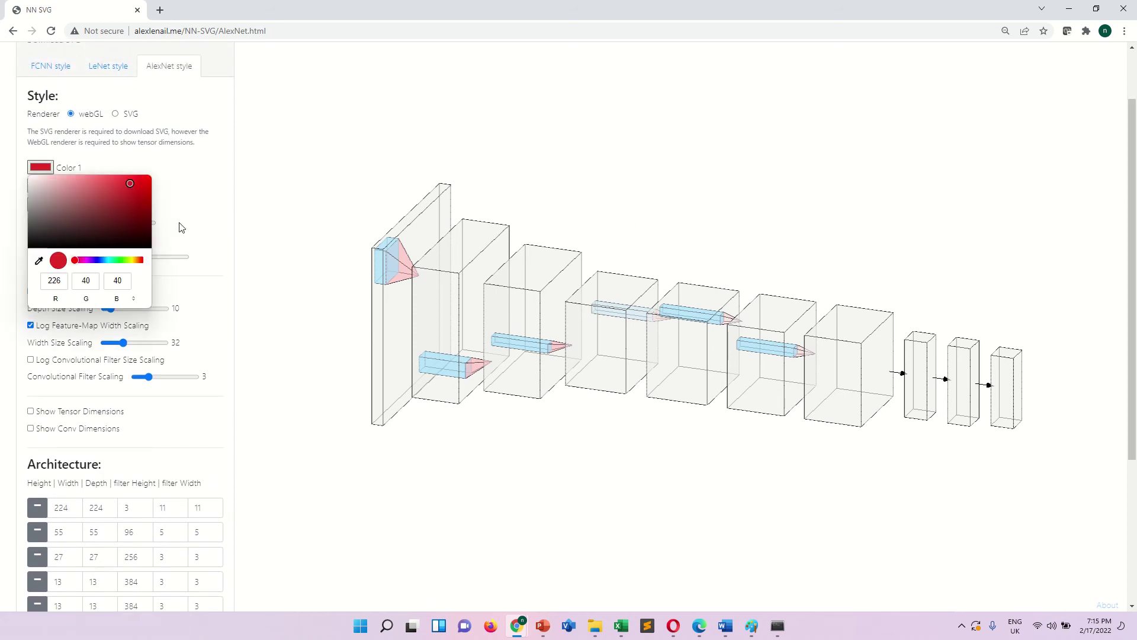
click(204, 332)
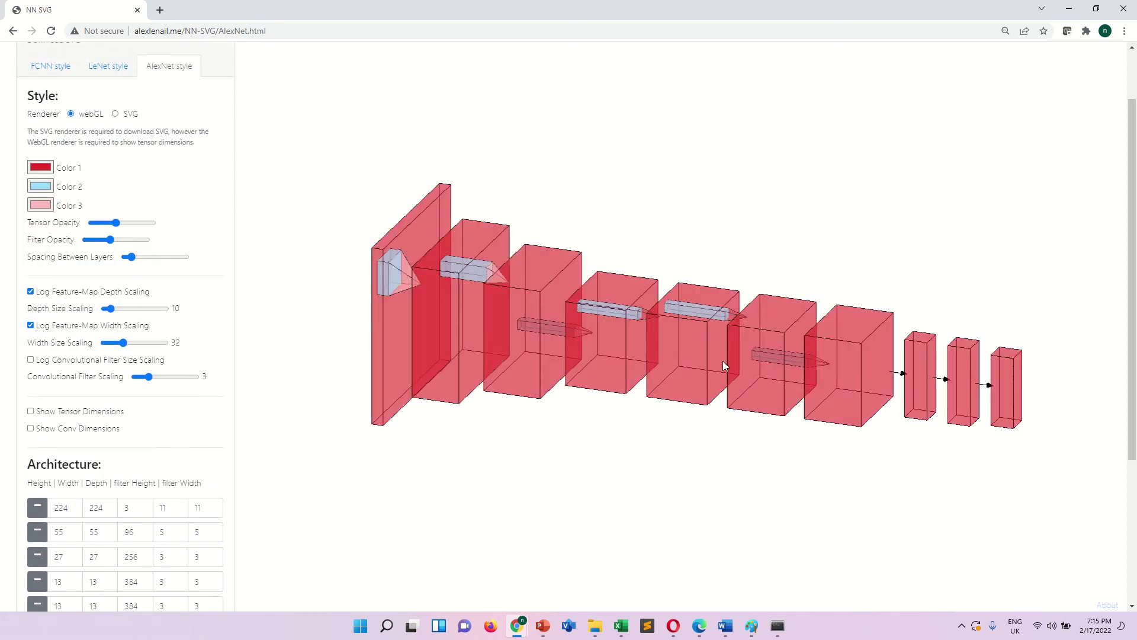
drag(781, 362, 482, 308)
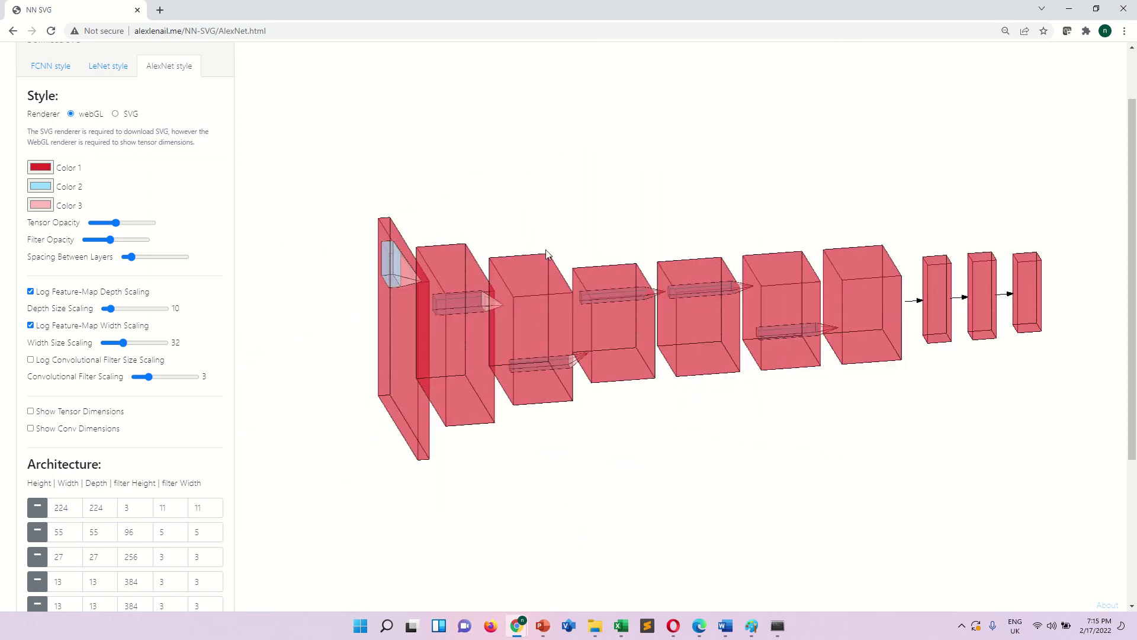
- On the LeNet diagram, set Color 2 to red and Color 1 to dark grey
click(119, 70)
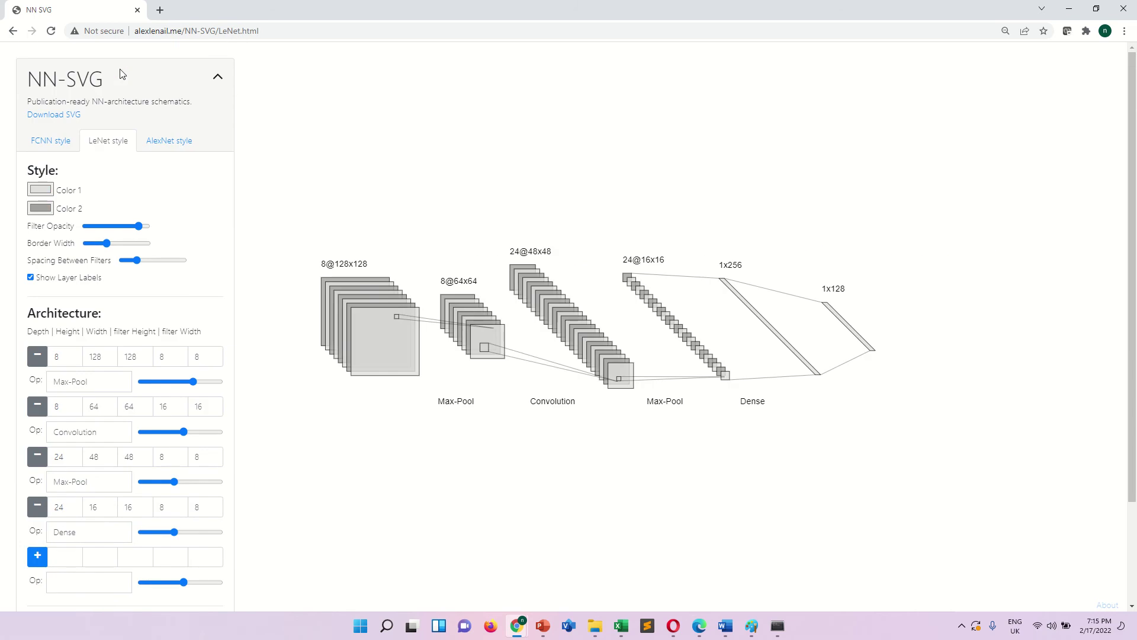
click(45, 214)
click(124, 222)
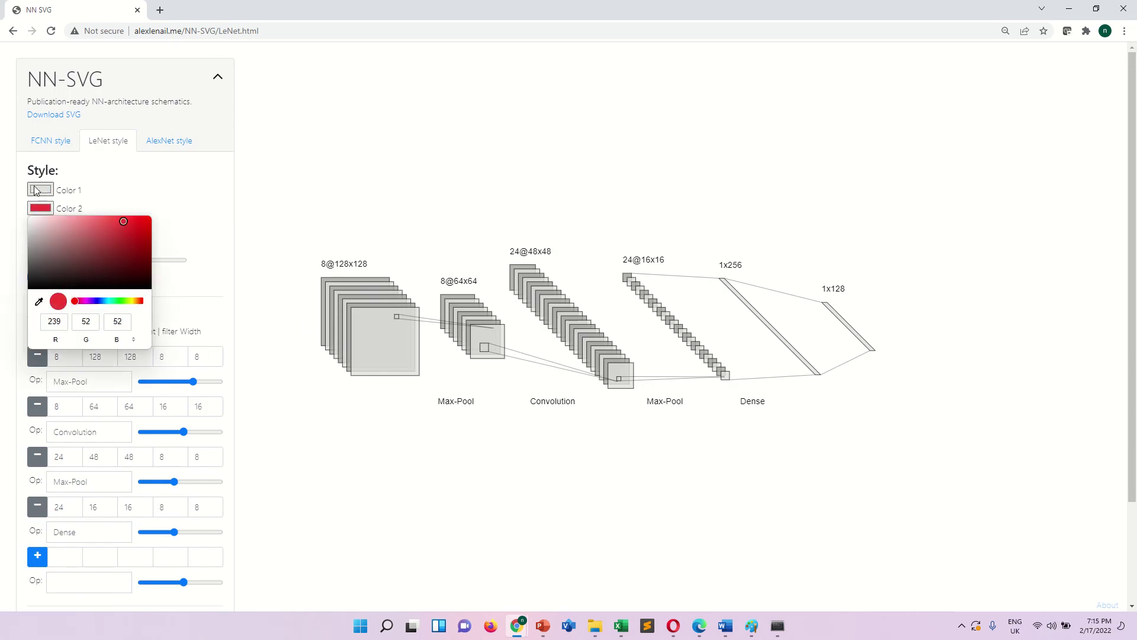
click(41, 190)
click(137, 212)
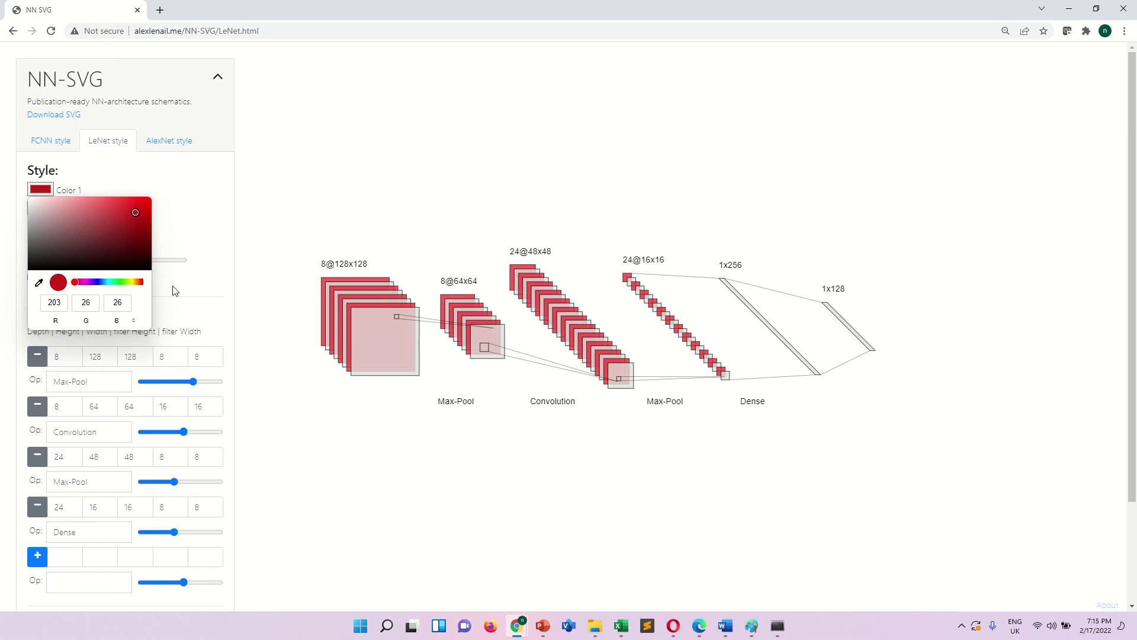
click(40, 245)
click(212, 290)
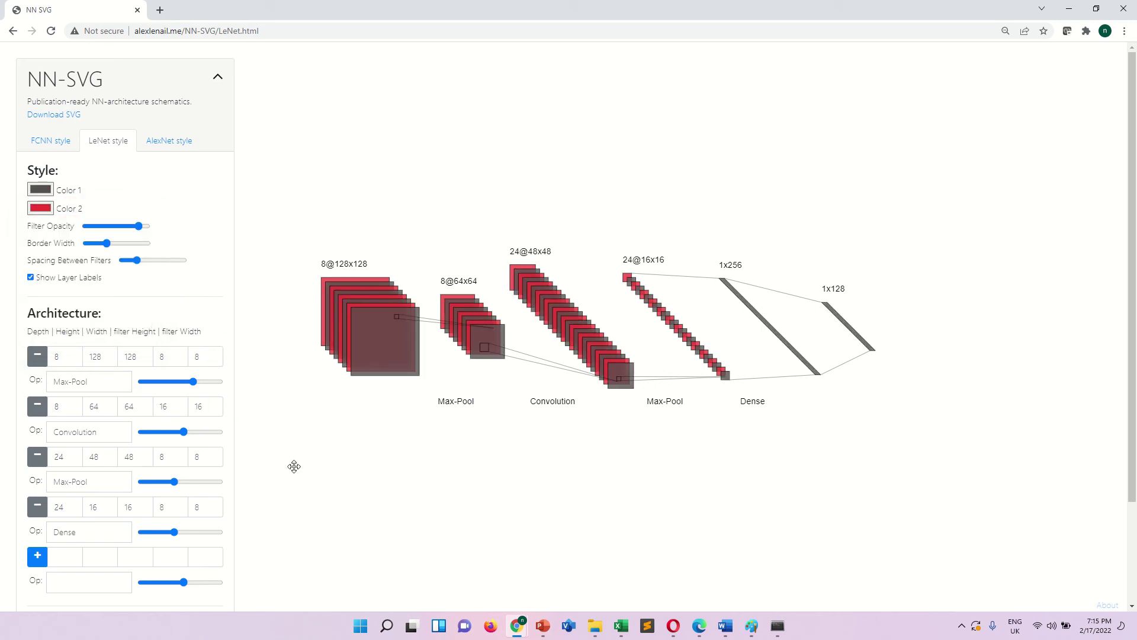
- Relabel the fourth layer's Dense operation as 24
scroll(284, 468, up, 3)
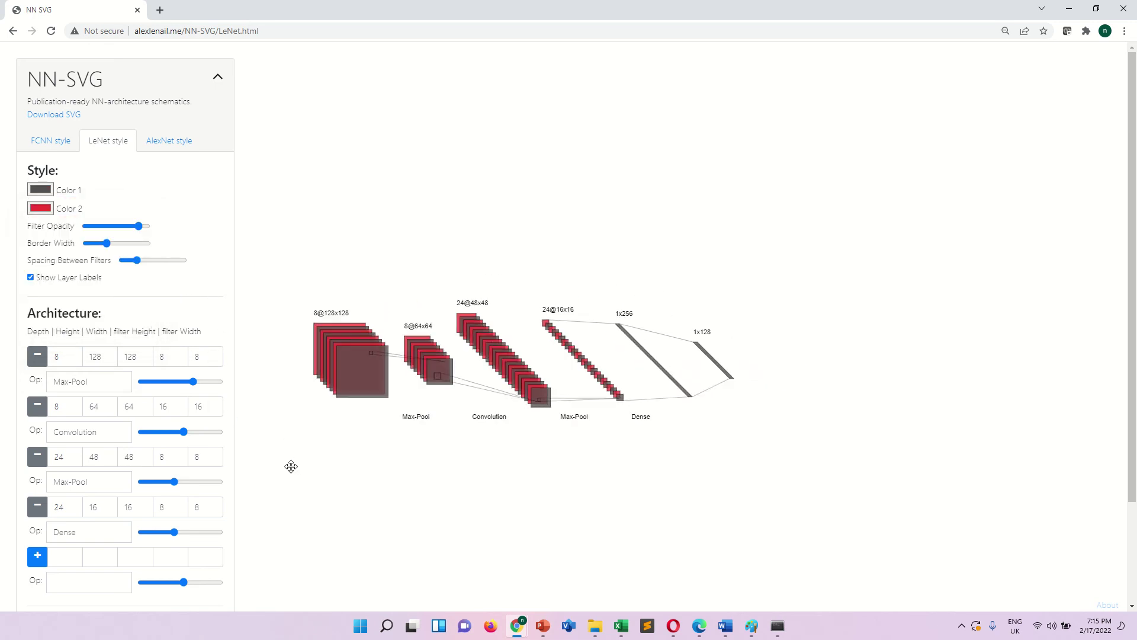
click(70, 558)
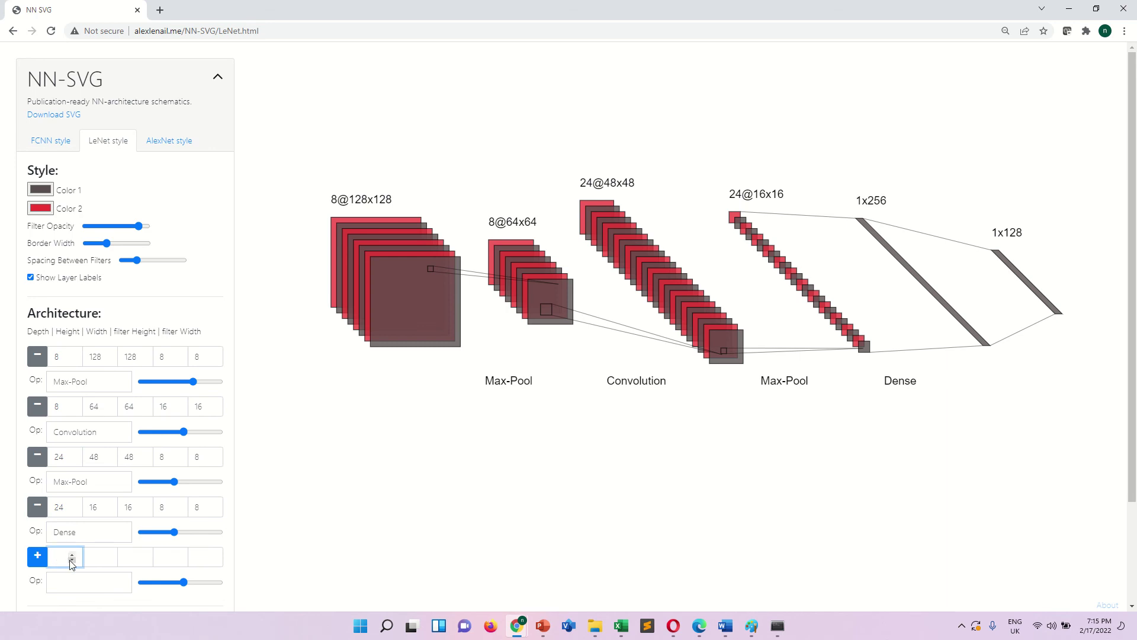
click(71, 557)
drag(59, 558, 2, 551)
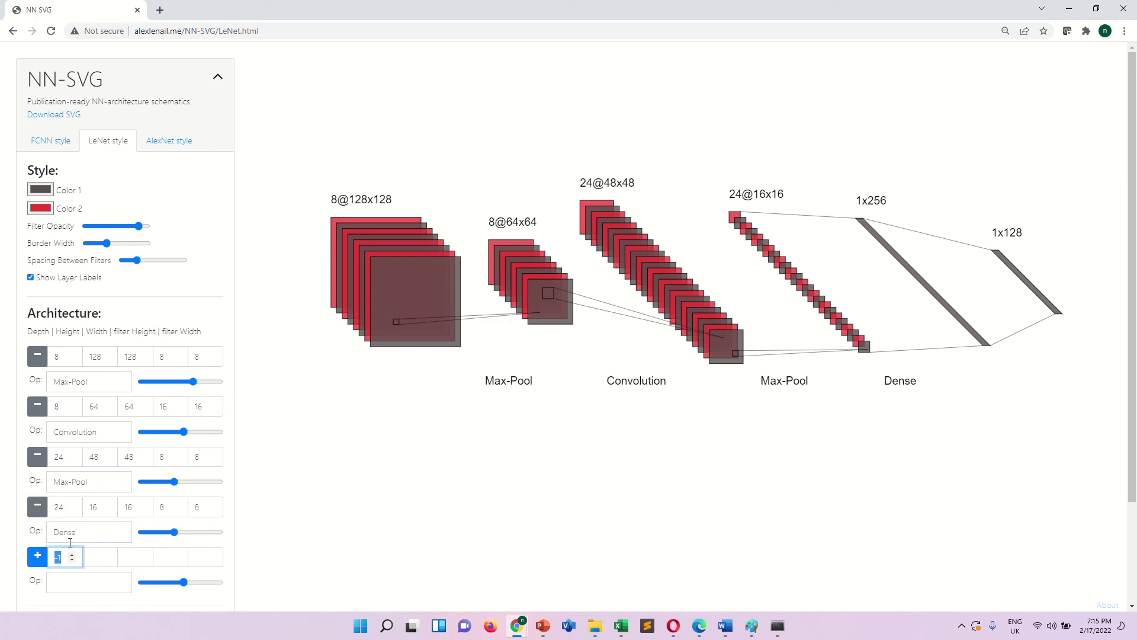
drag(85, 533, 8, 528)
text(24)
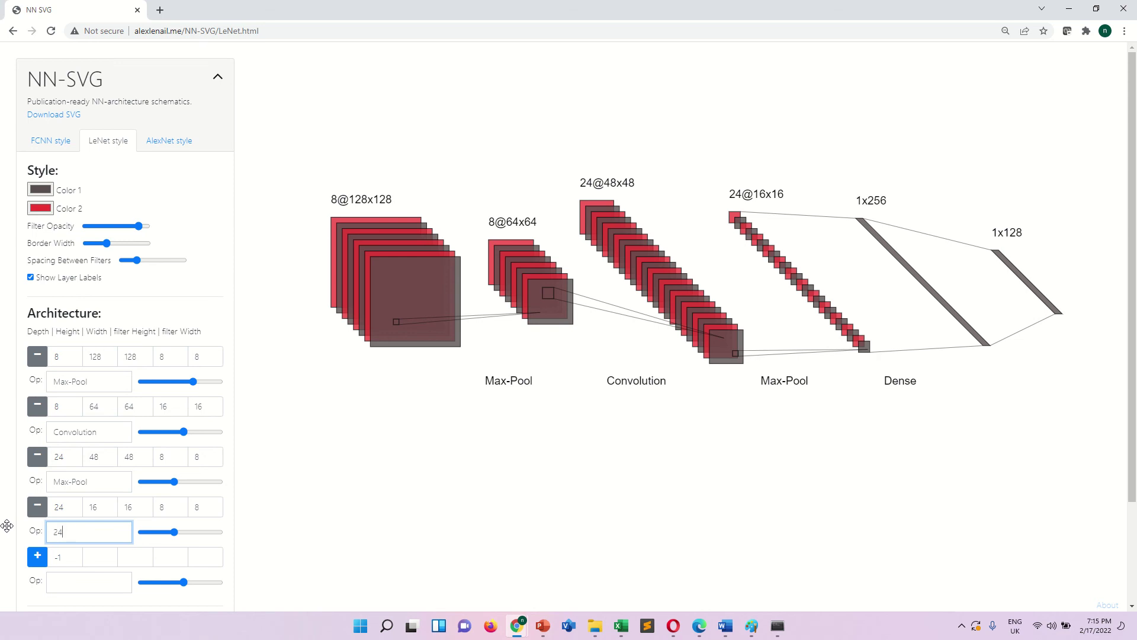
click(190, 537)
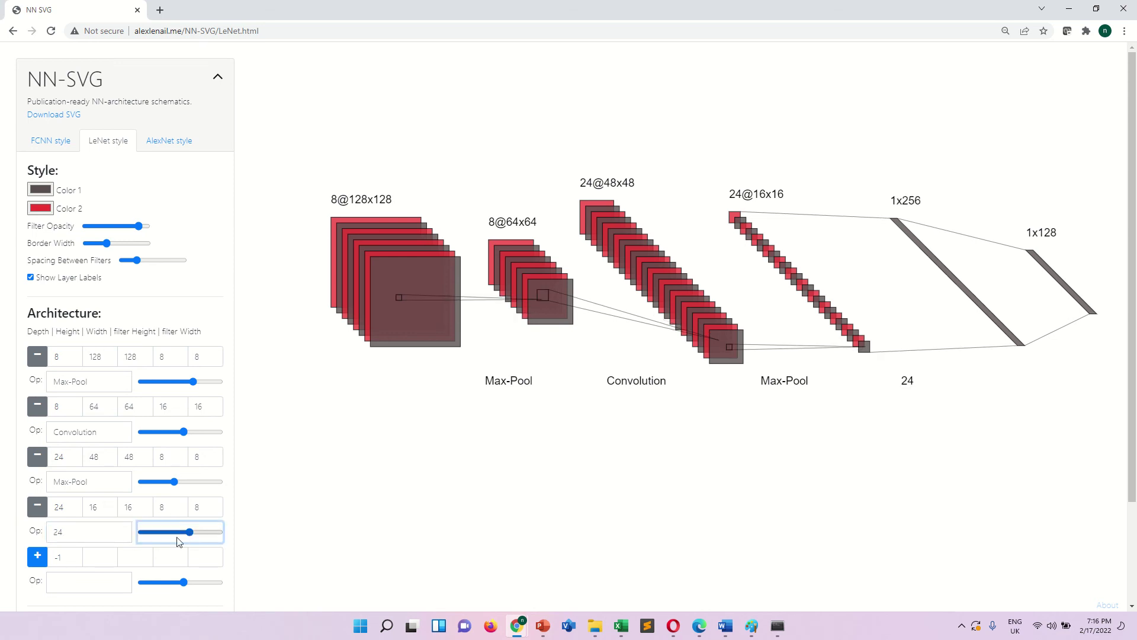
- Give the new layer a depth of 2 and the label 2
drag(64, 558, 47, 564)
text(2)
click(393, 564)
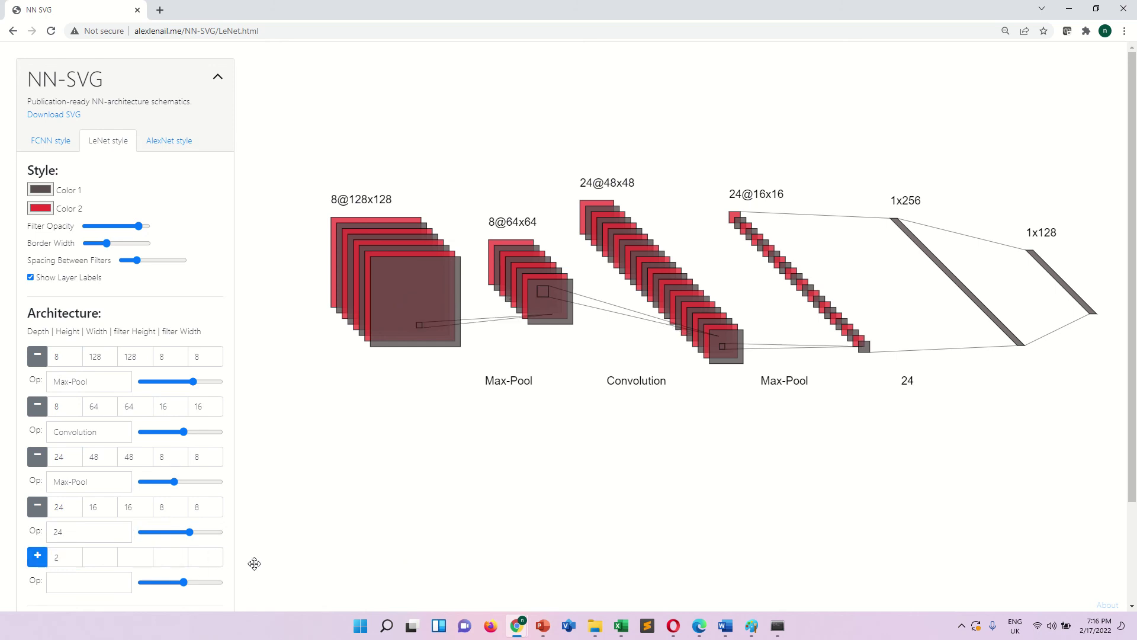
click(115, 584)
text(2)
click(339, 576)
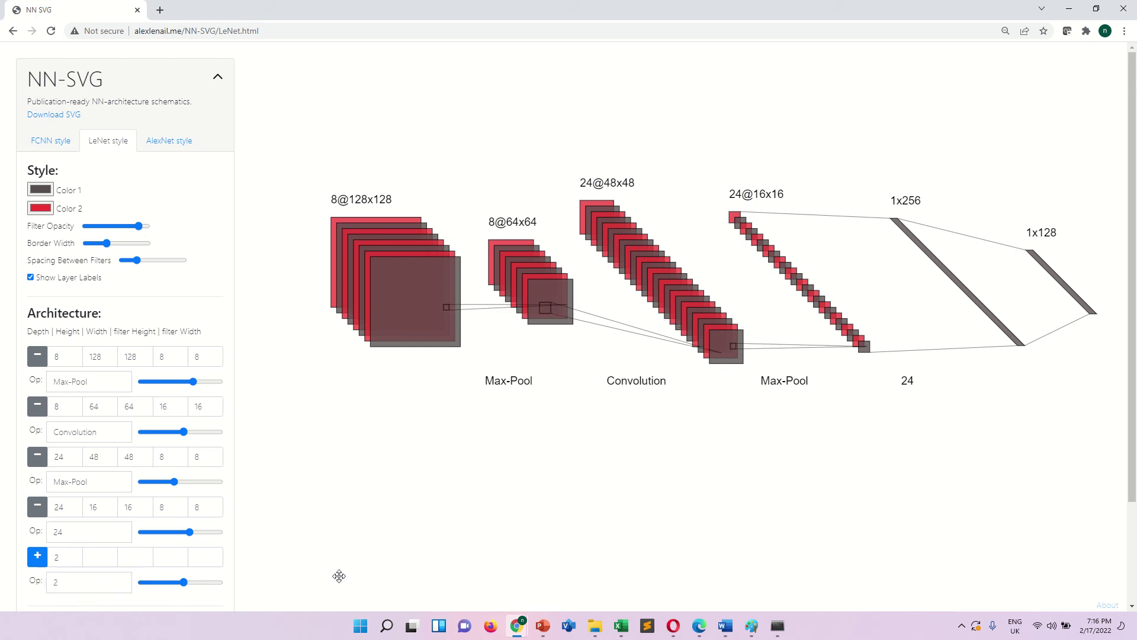
- Step the new layer's height up to 8
click(107, 562)
click(107, 554)
click(106, 554)
click(106, 555)
click(107, 555)
click(107, 554)
click(107, 554)
click(108, 554)
click(107, 554)
click(107, 554)
- Adjust the new layer's slider and push Spacing Between Filters much wider
click(195, 577)
drag(193, 582, 183, 581)
drag(144, 260, 124, 243)
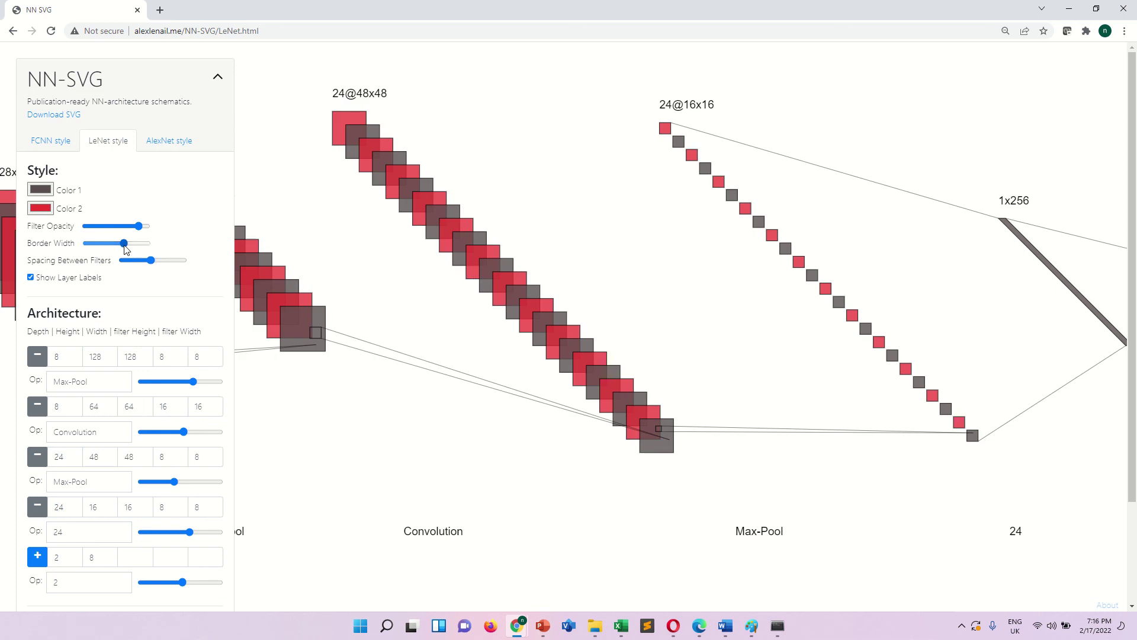
- On the FCNN diagram, make edge width proportional to weights and thicken the edges
click(58, 143)
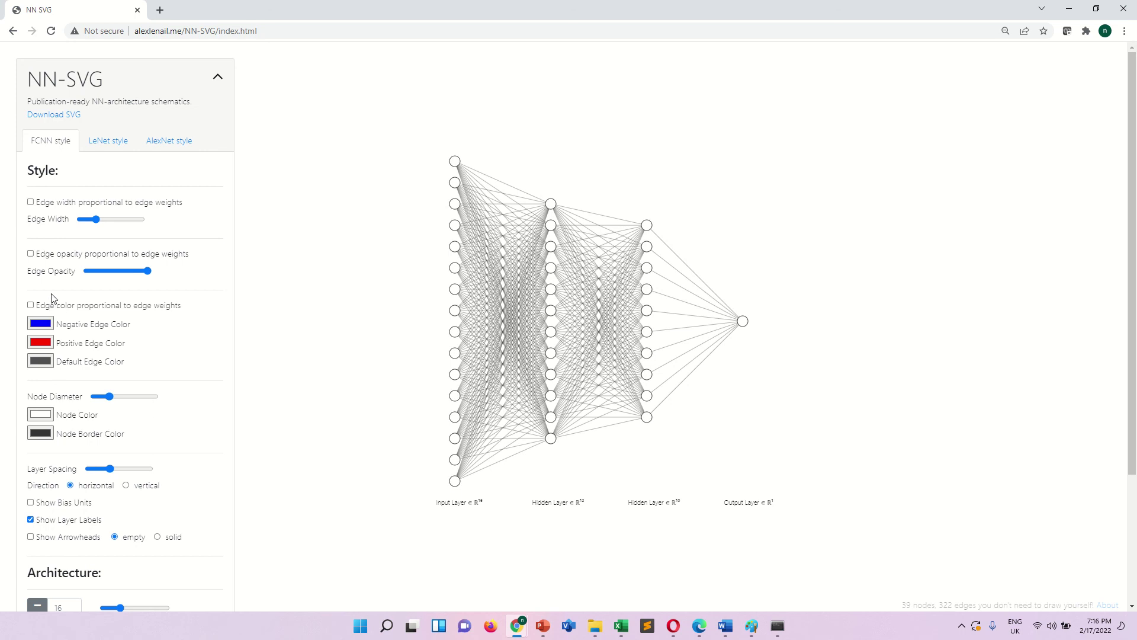
click(31, 203)
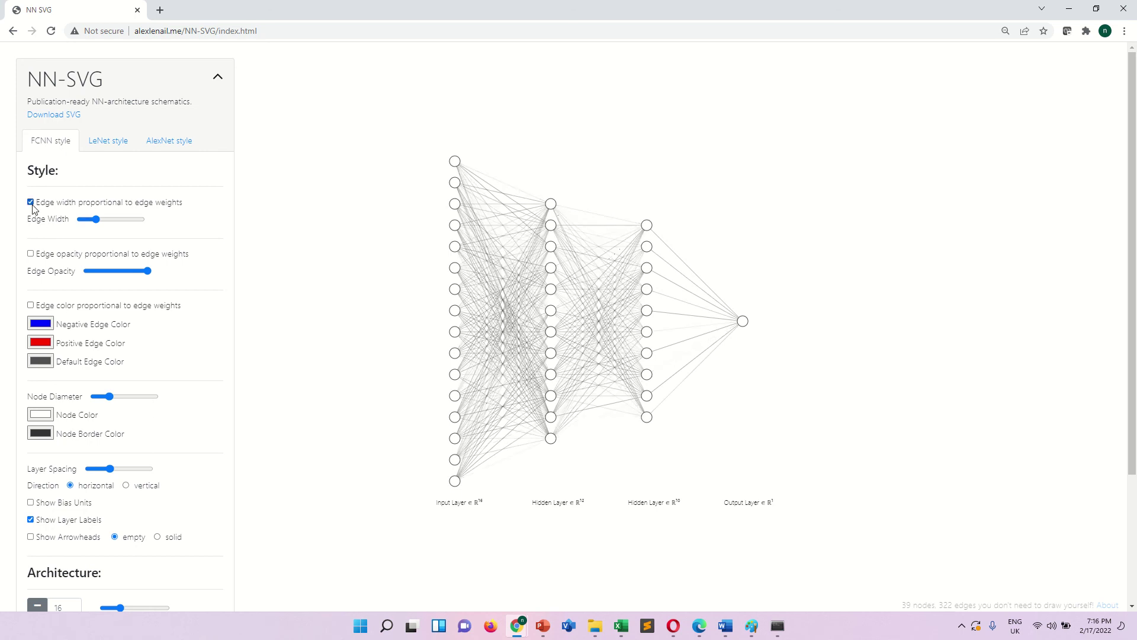
click(110, 220)
drag(115, 223, 126, 222)
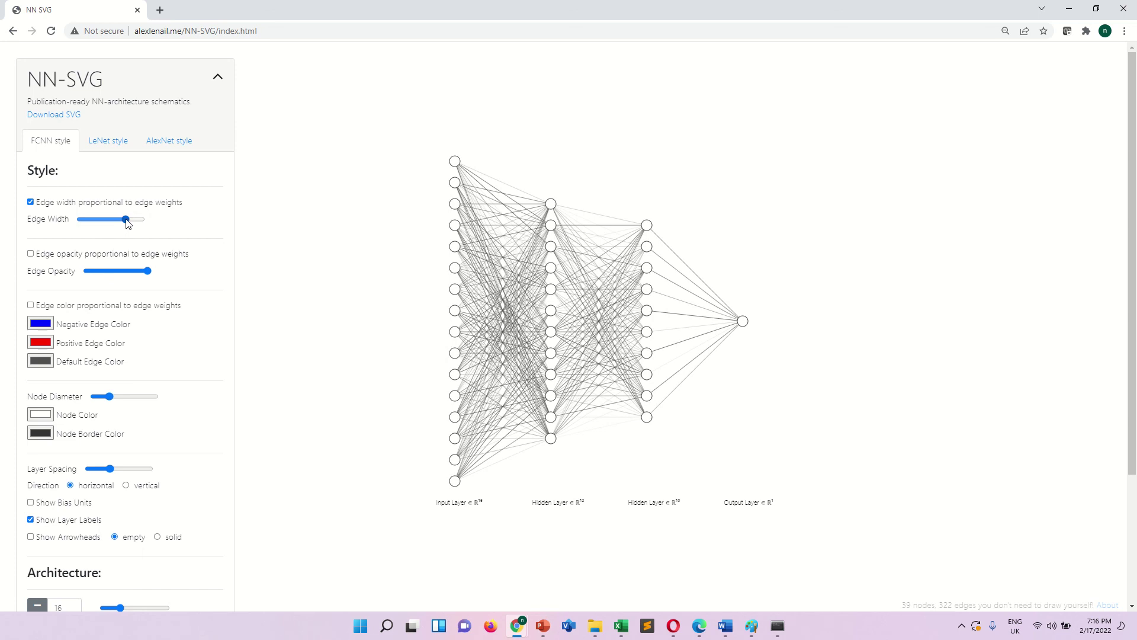
- Colour edges red, nodes grey (122, 102, 102), and widen the layer spacing
click(39, 363)
click(135, 385)
click(229, 387)
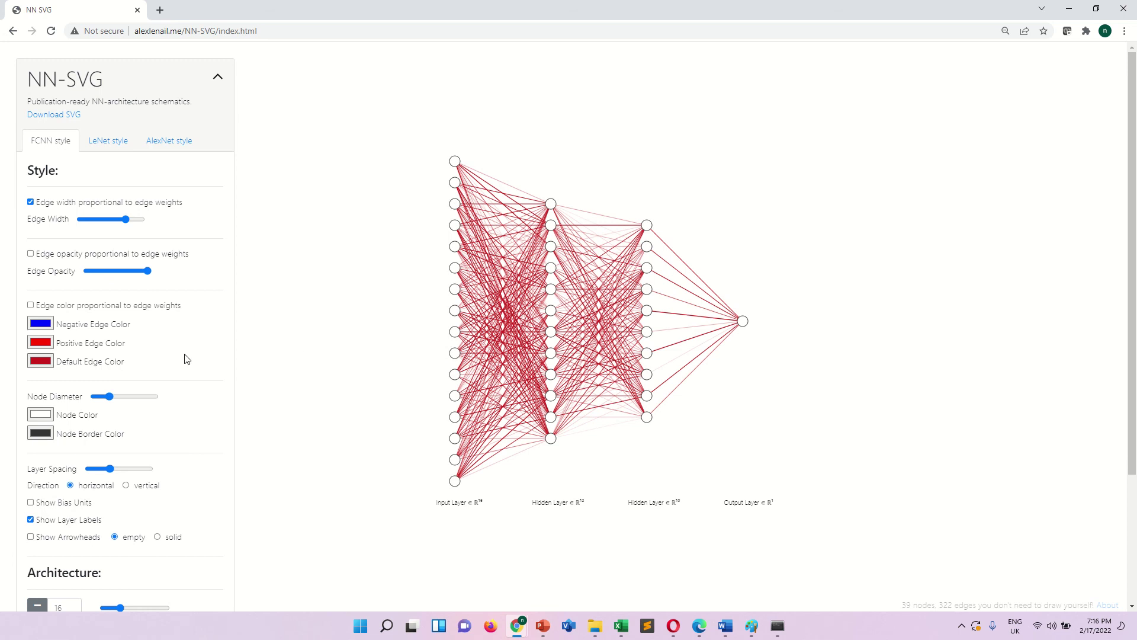
click(41, 415)
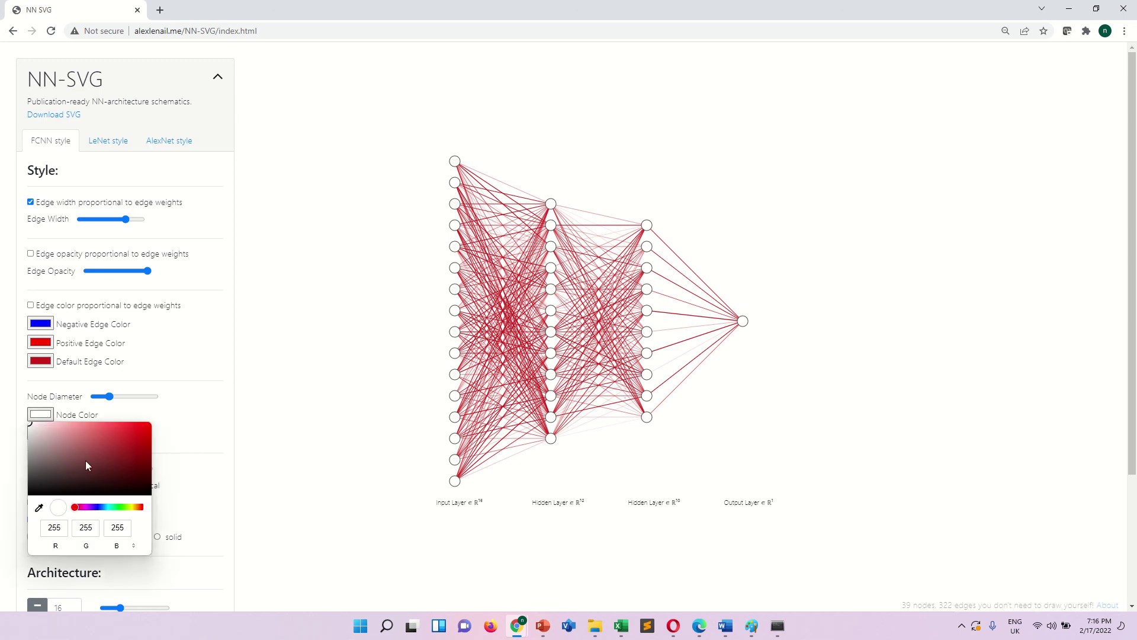
click(90, 425)
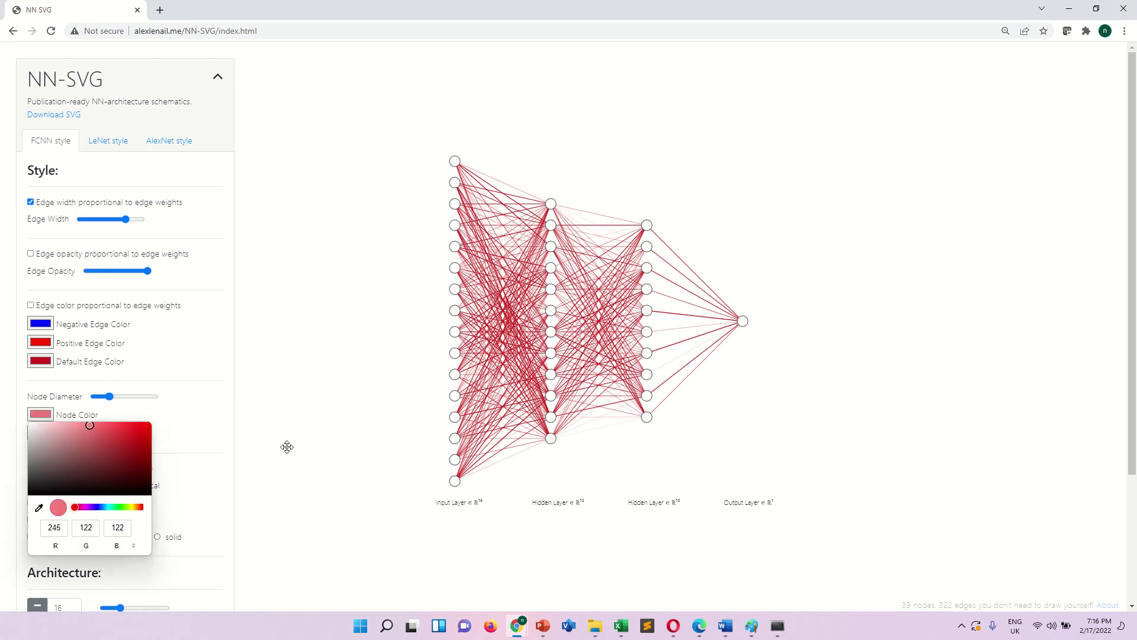
click(52, 466)
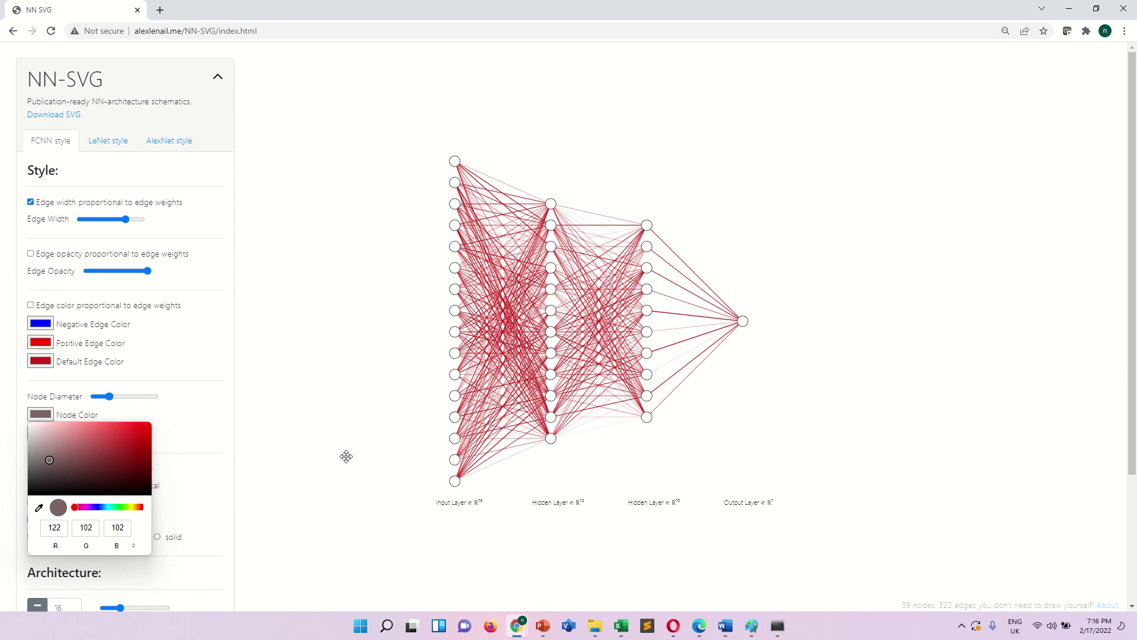
click(167, 428)
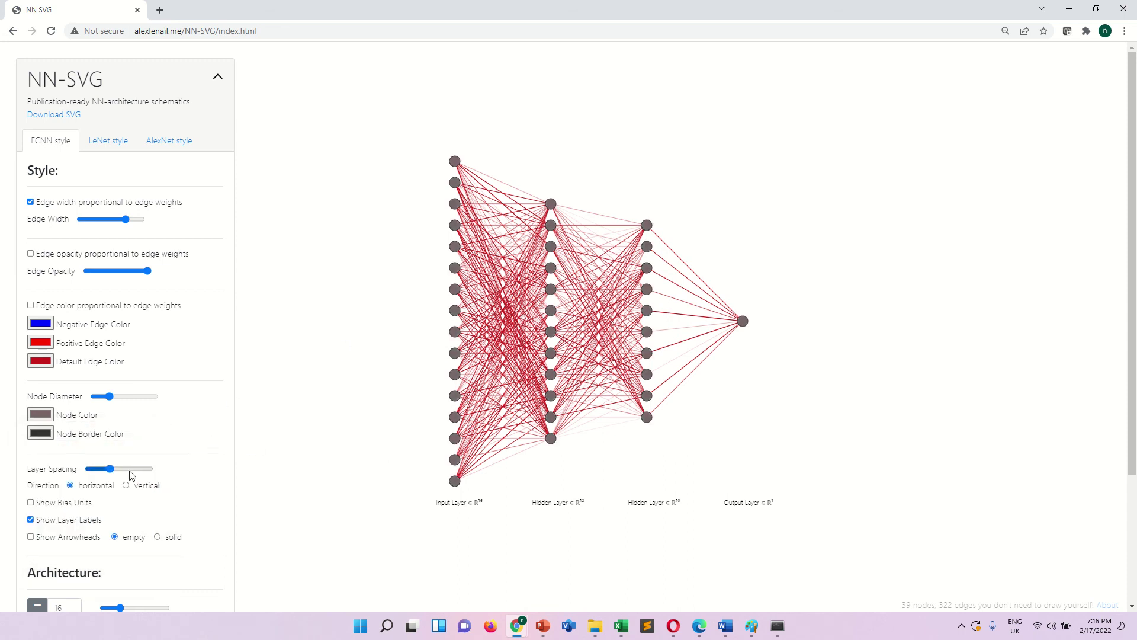
mouse_move(130, 472)
mouse_down()
mouse_move(140, 474)
mouse_move(121, 471)
mouse_up()
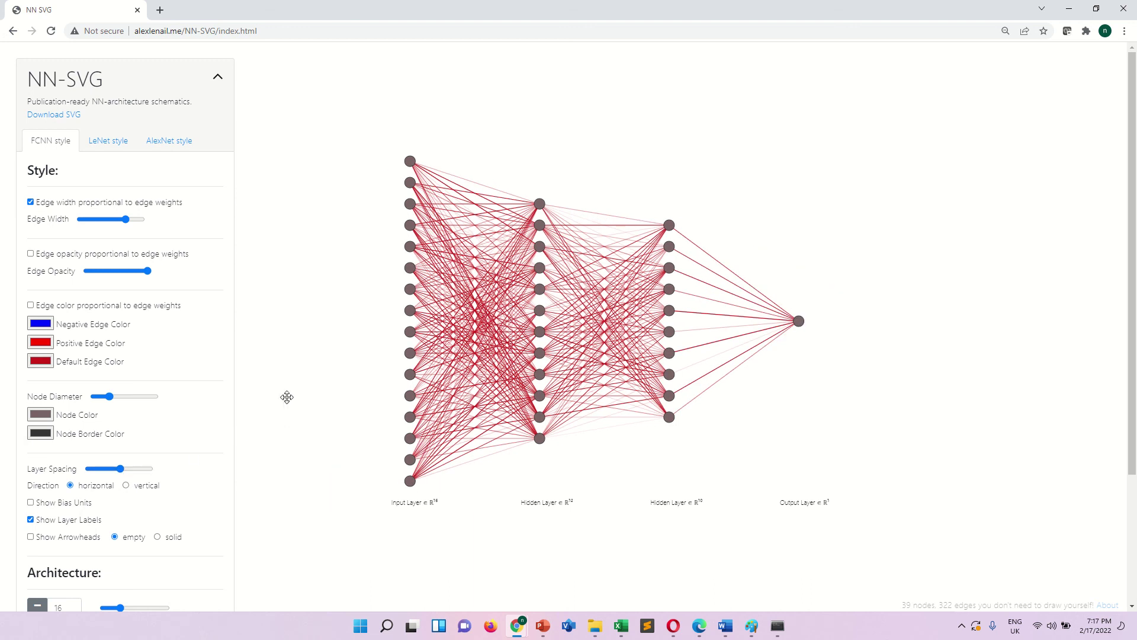
drag(1134, 272, 1134, 408)
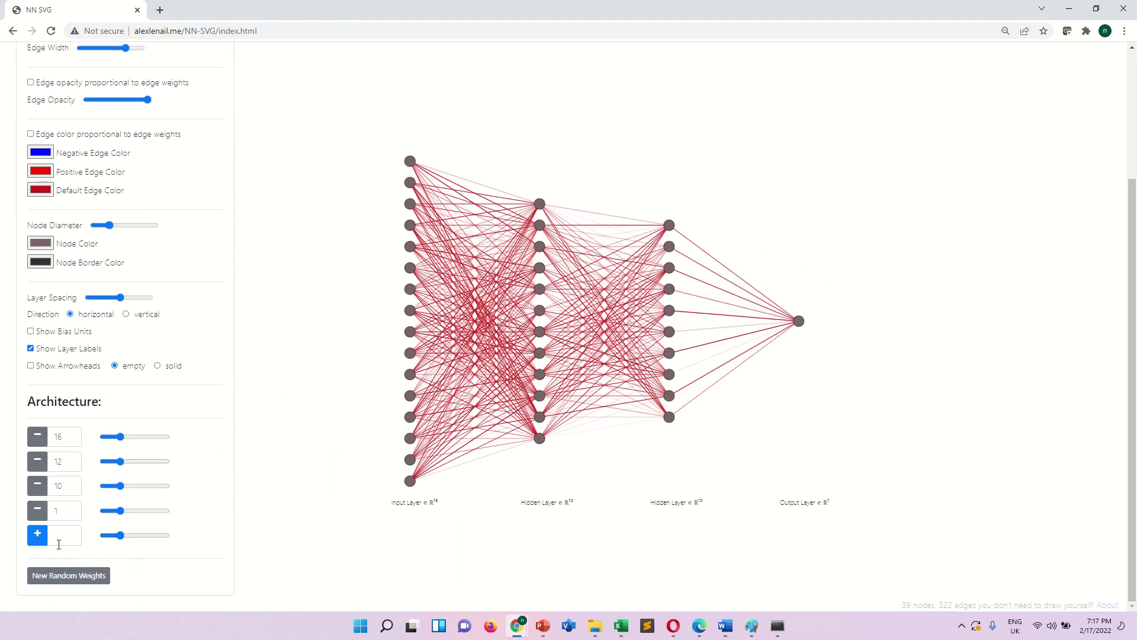
- Change the fourth layer to 2 nodes and add layers of 6 and 8 nodes
double_click(63, 510)
text(2)
click(300, 564)
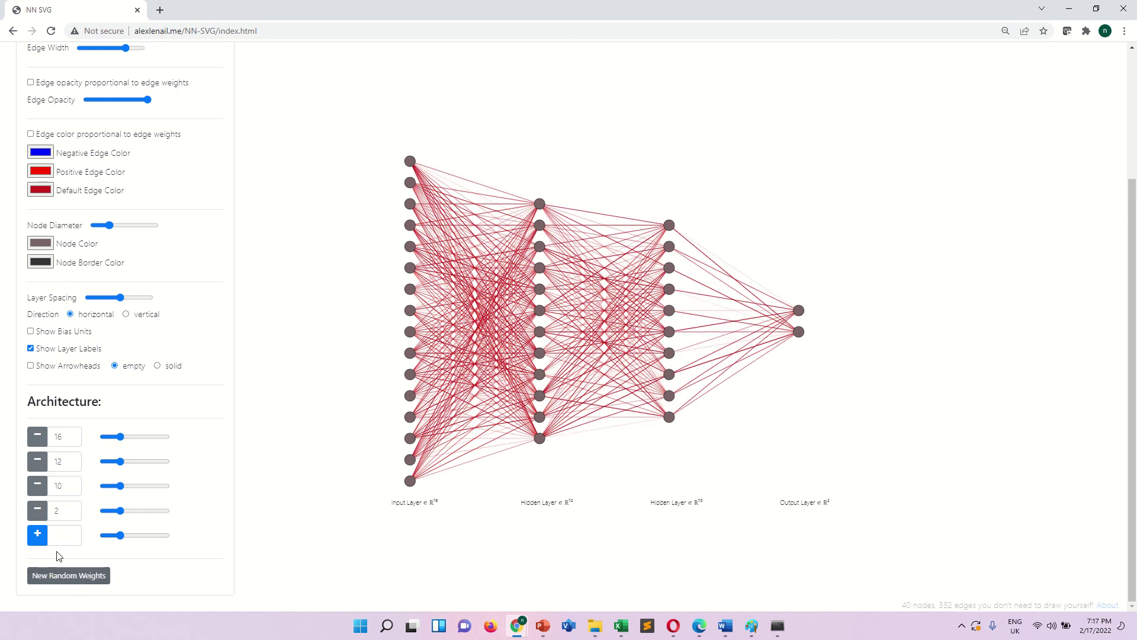
click(65, 536)
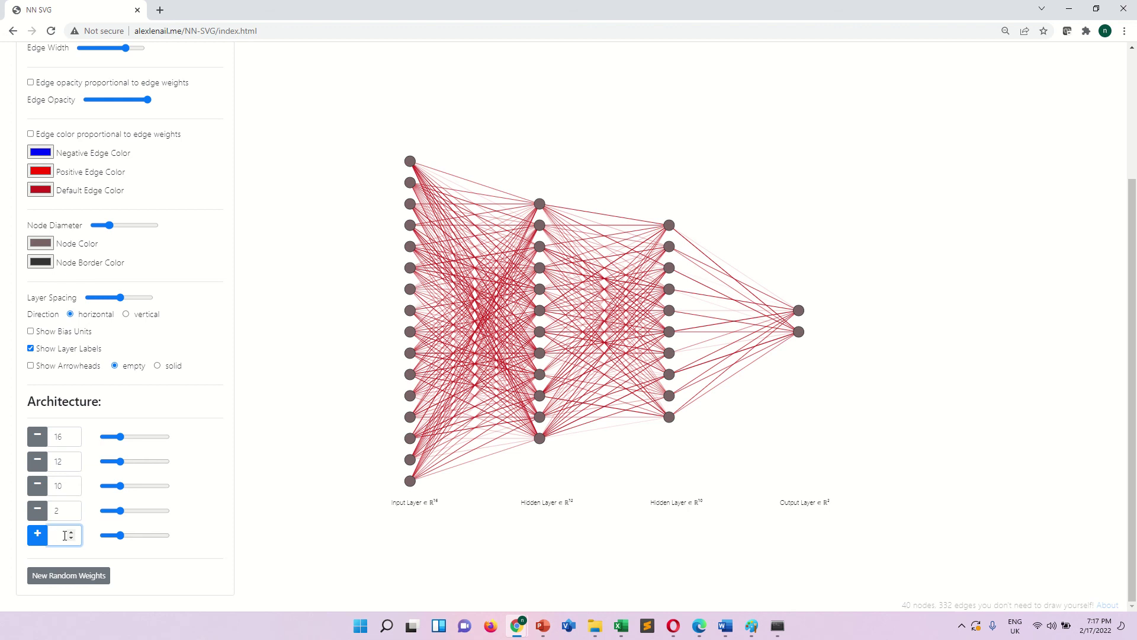
text(6)
click(262, 564)
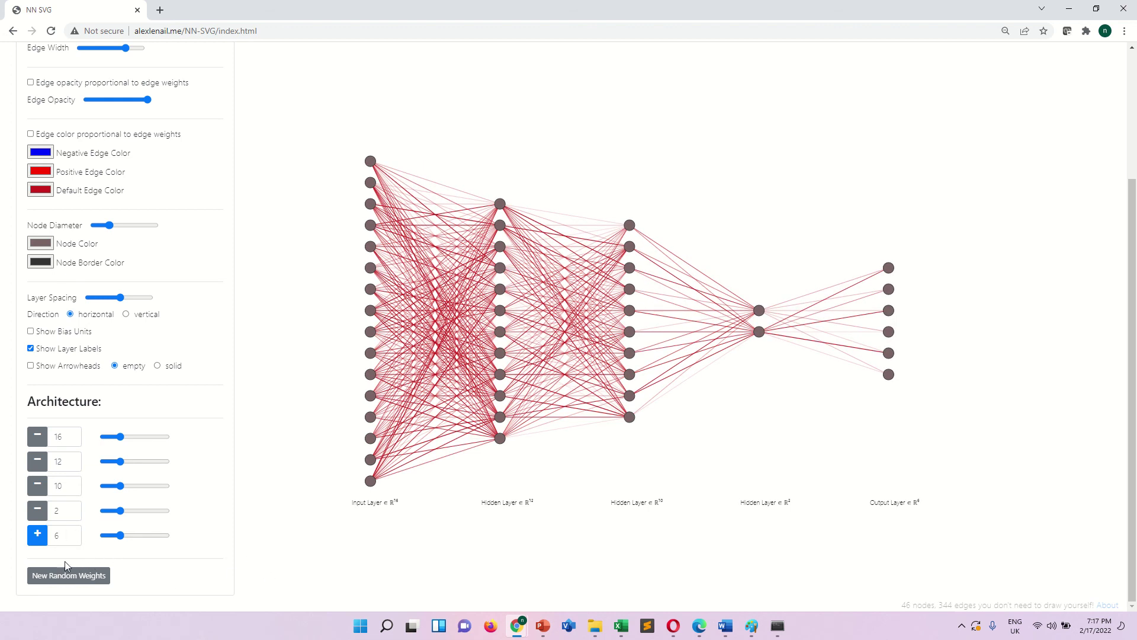
click(37, 535)
click(66, 559)
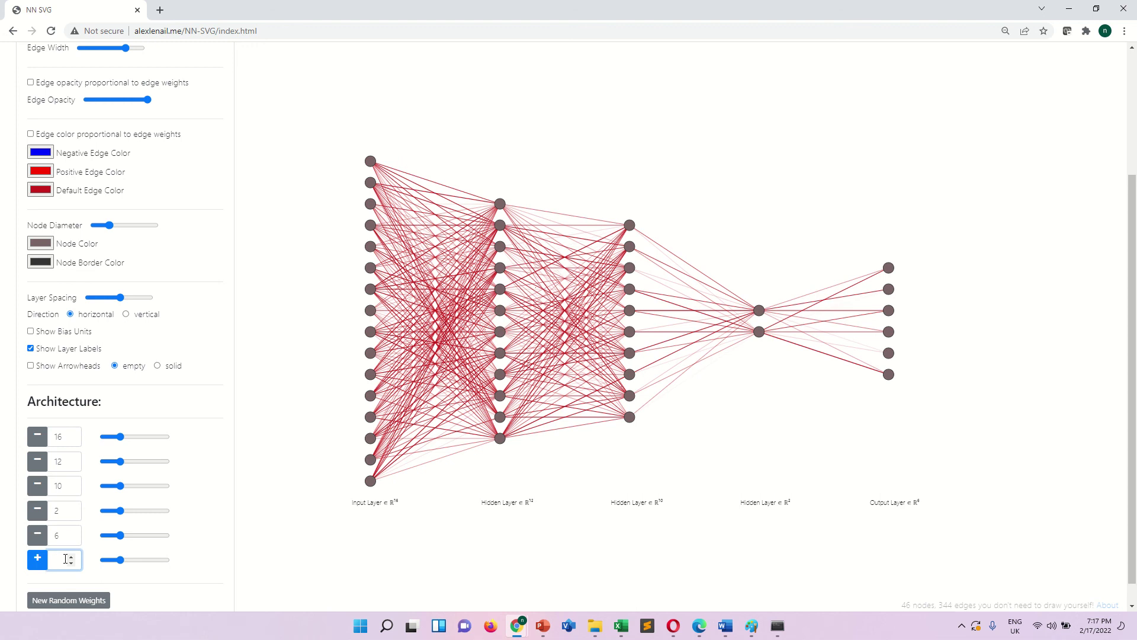
text(8)
click(276, 566)
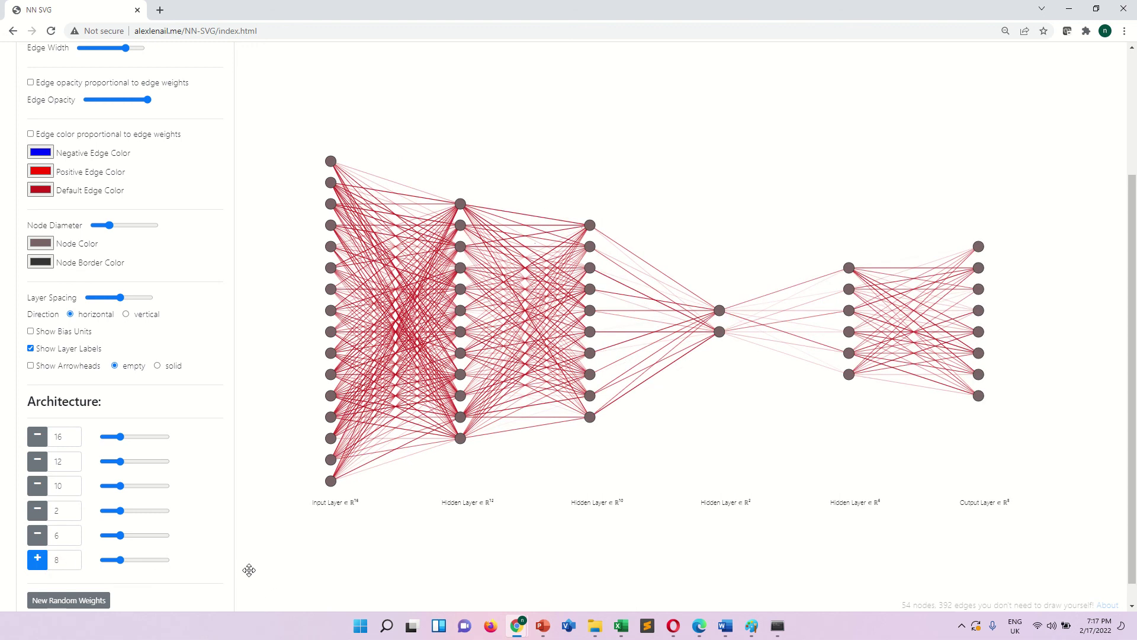
- Stretch the 8, 6, 2, 10, 12 and 16-node layers taller
click(152, 560)
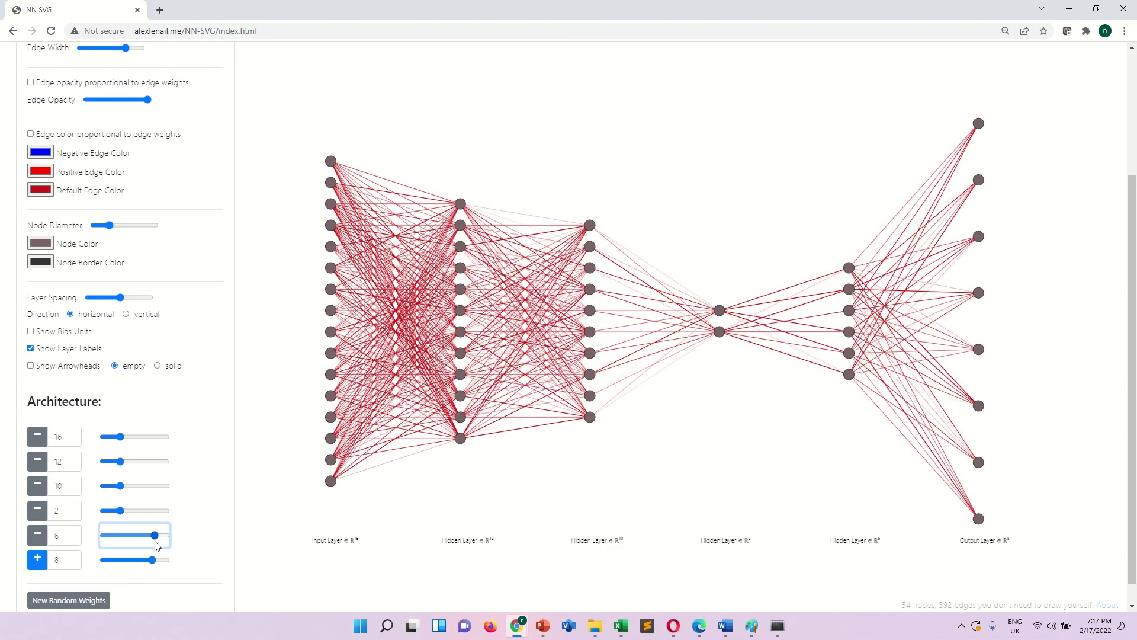
click(155, 535)
click(142, 510)
click(149, 486)
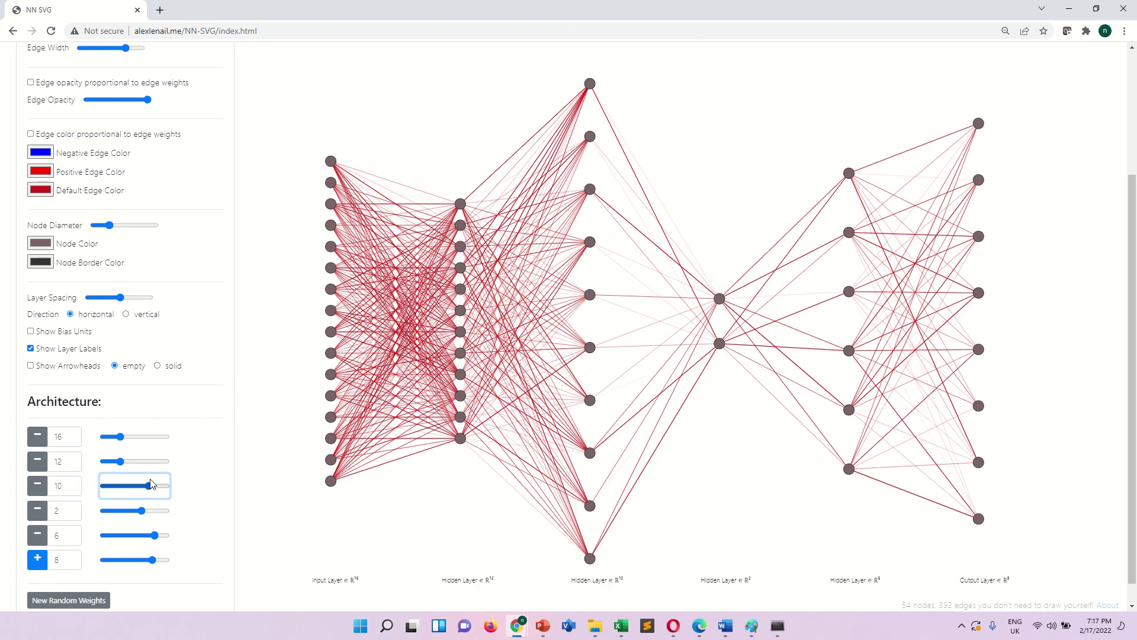
click(138, 462)
click(144, 436)
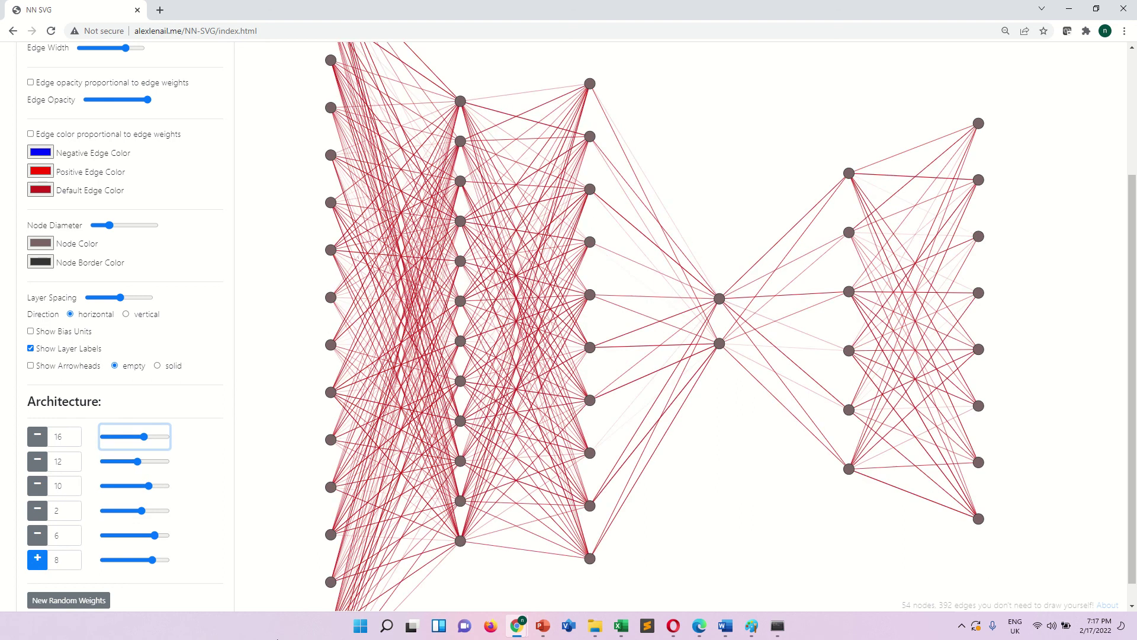